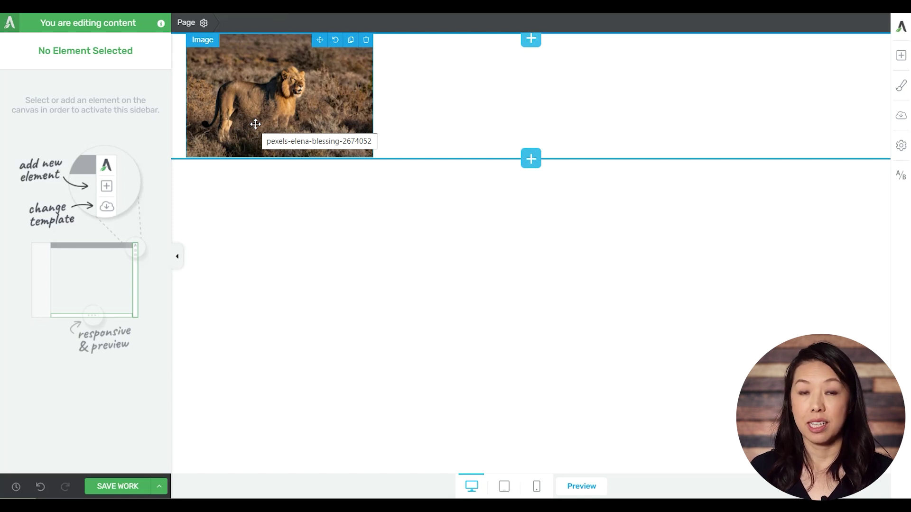
Set the lion image's left margin to 800 px
left_click(255, 124)
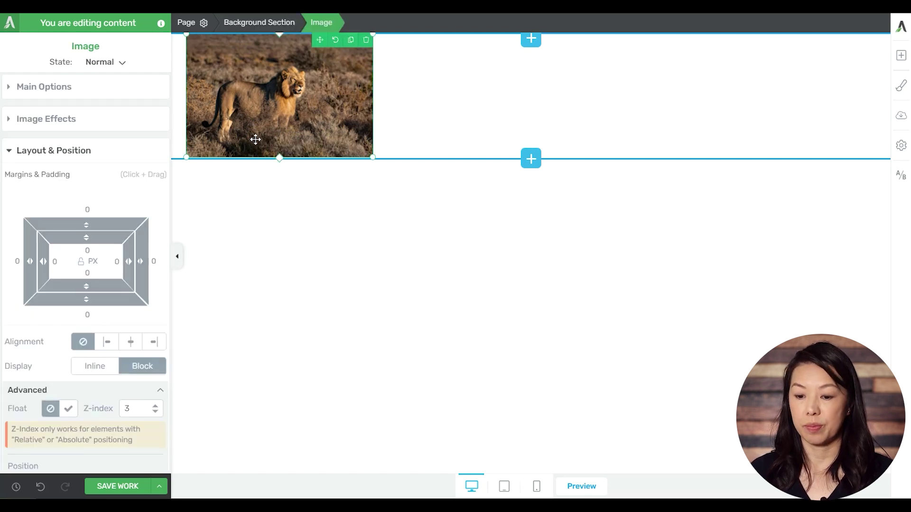
left_click(16, 261)
type("800")
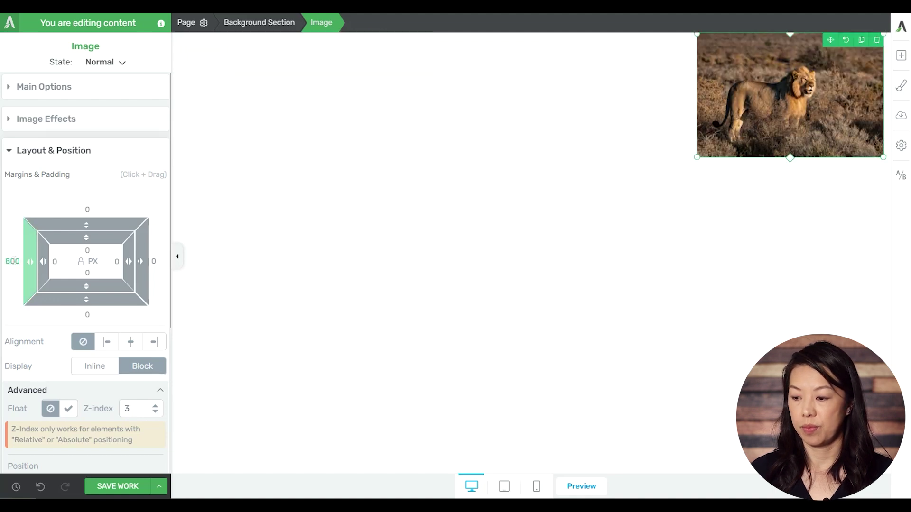
Deselect the image and preview the page at phone width, then return to desktop view
left_click(259, 280)
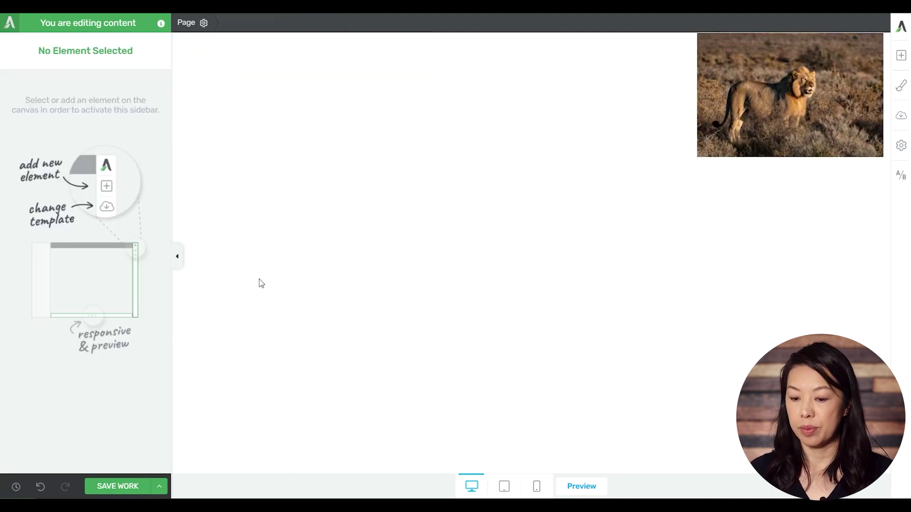
left_click(537, 489)
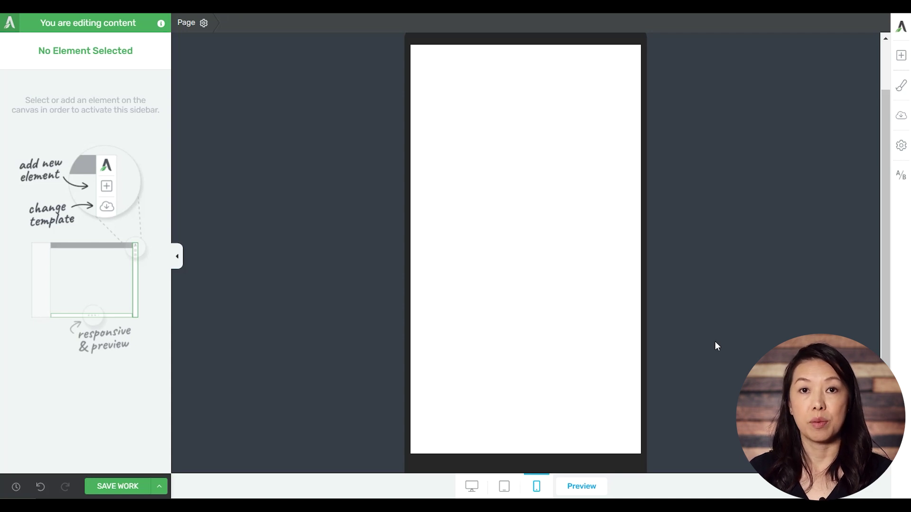
left_click(472, 487)
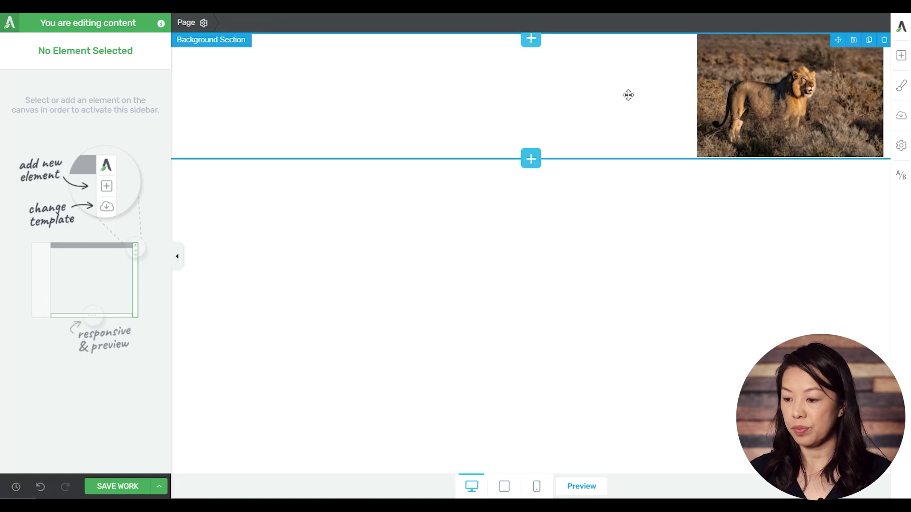
Reset the lion image's left margin to 0 and try aligning it right
left_click(710, 97)
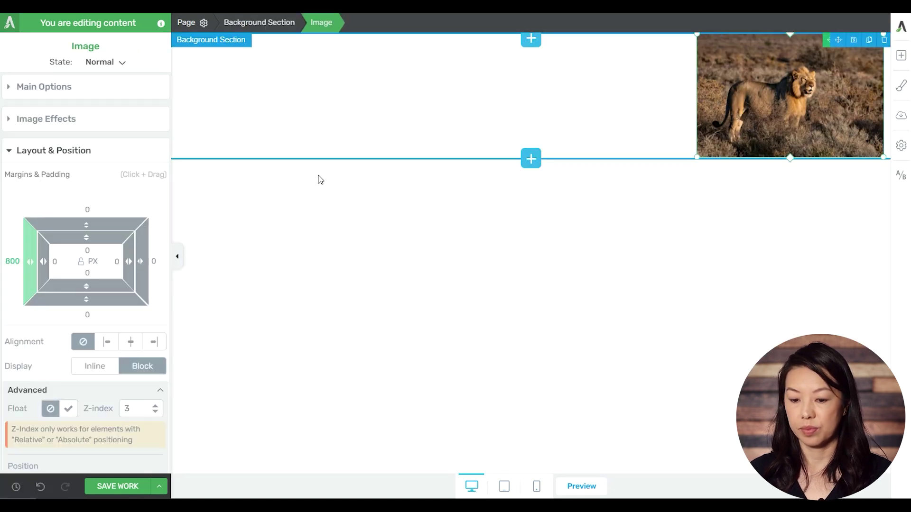
left_click(16, 255)
type("0")
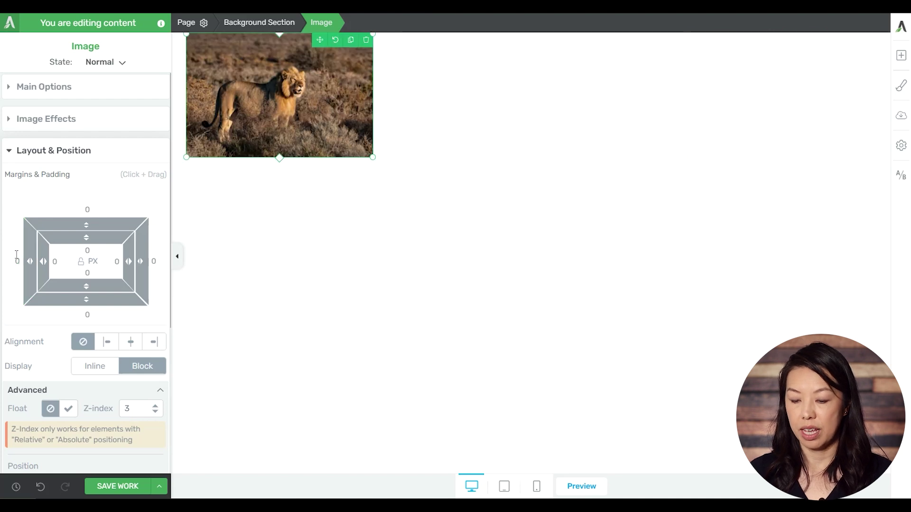
left_click(154, 342)
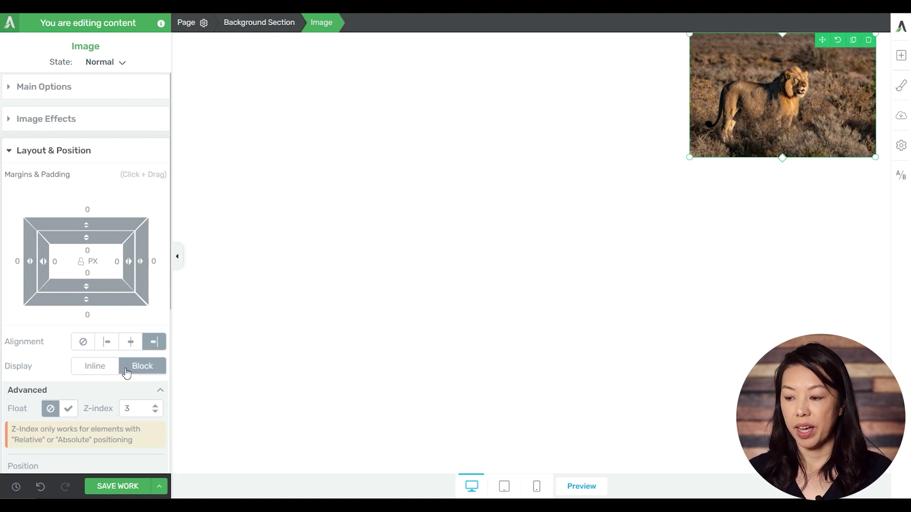
Reset the image's horizontal (-64) and vertical (58) offsets to 0 and align it left
scroll(112, 332, "down", 1)
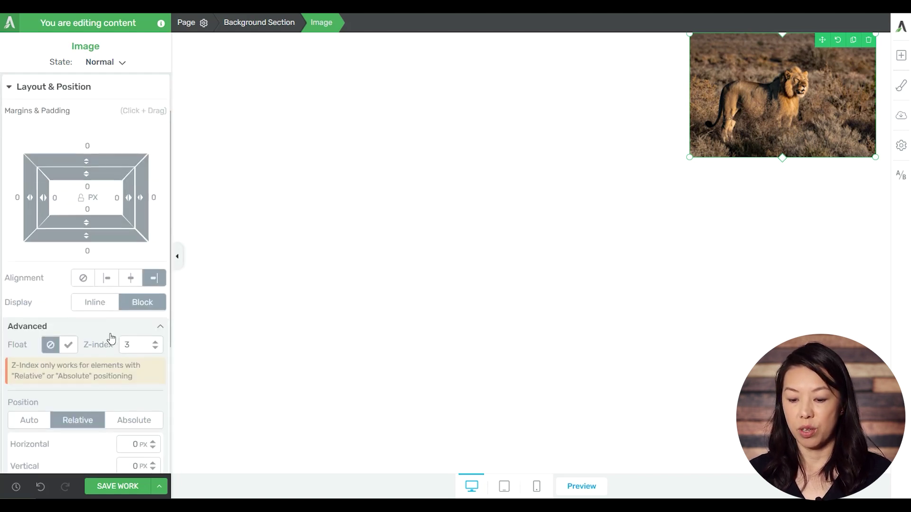
scroll(112, 336, "down", 1)
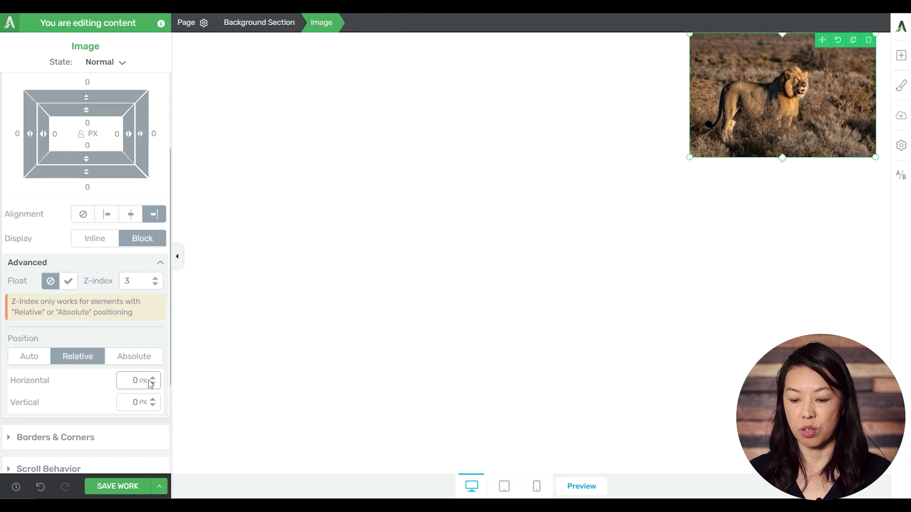
mouse_move(152, 380)
left_mouse_down()
mouse_move(156, 423)
mouse_move(166, 372)
left_mouse_up()
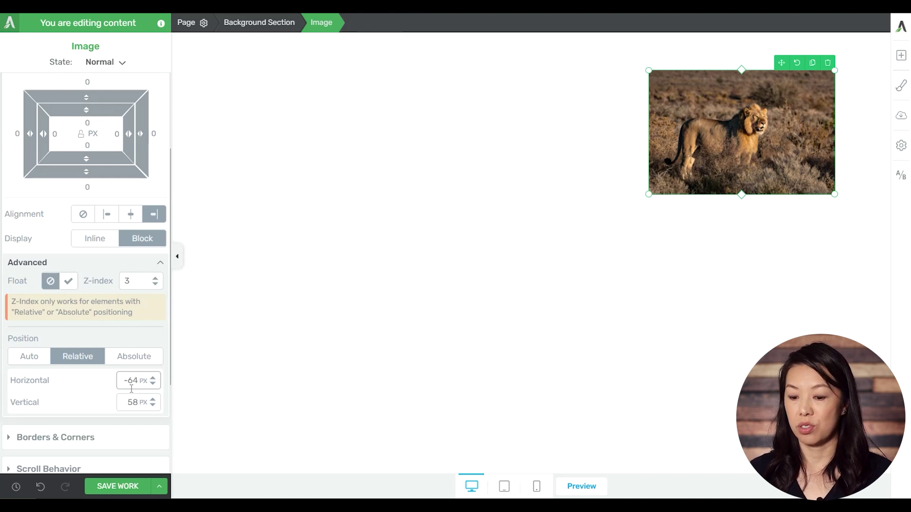
double_click(143, 381)
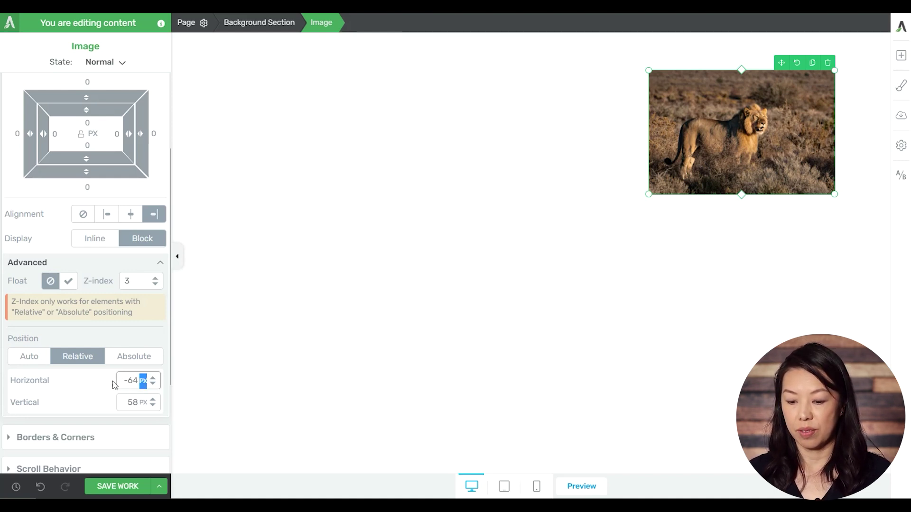
double_click(129, 381)
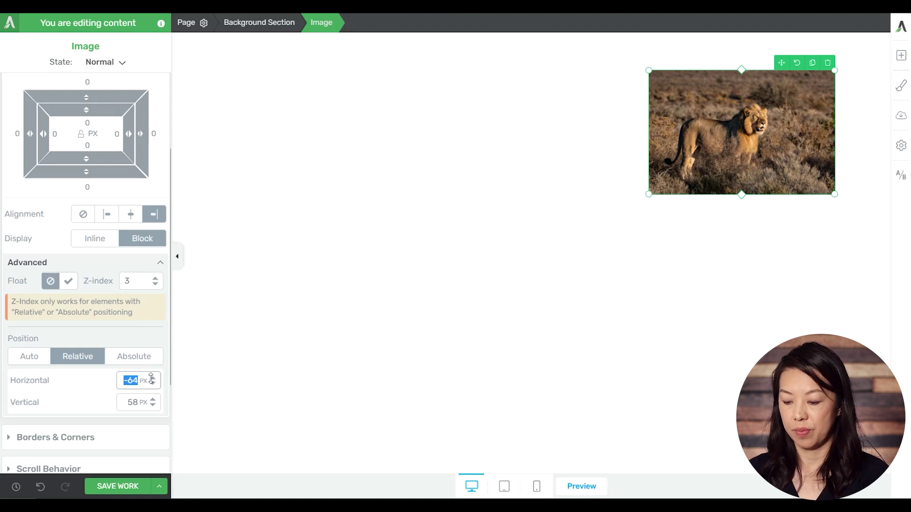
type("0")
double_click(131, 402)
type("0")
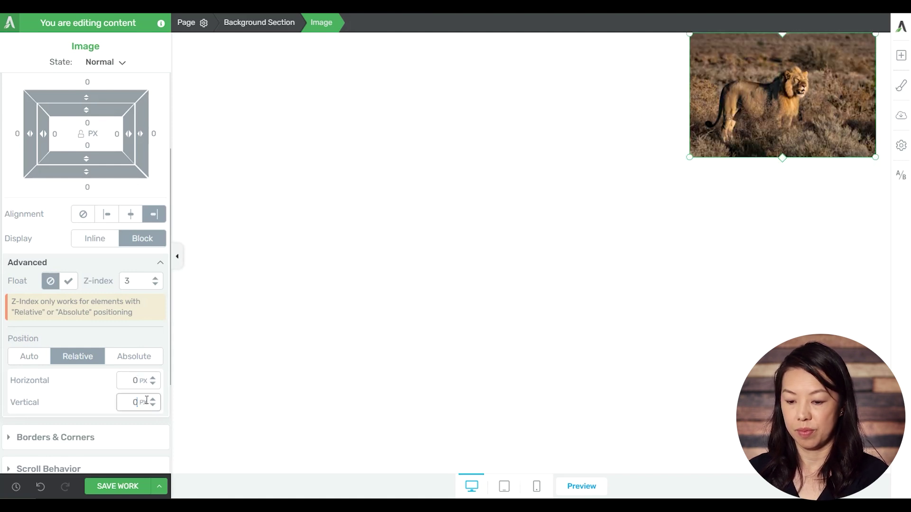
left_click(106, 215)
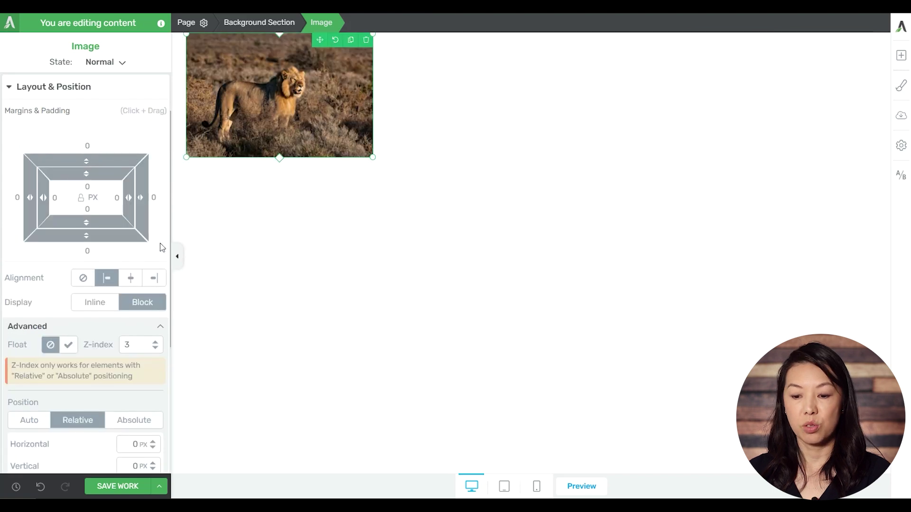
Set the lion image's left margin to 50% and check it at tablet and phone widths
left_click(93, 203)
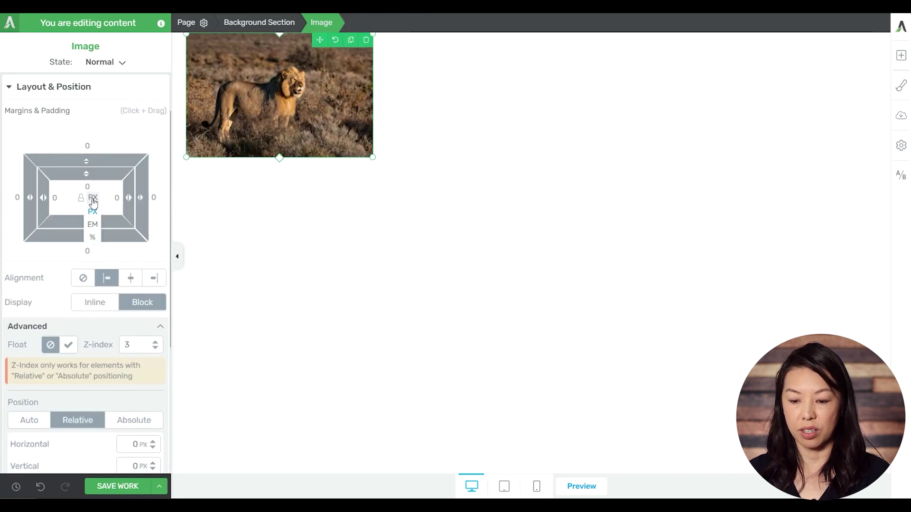
left_click(92, 236)
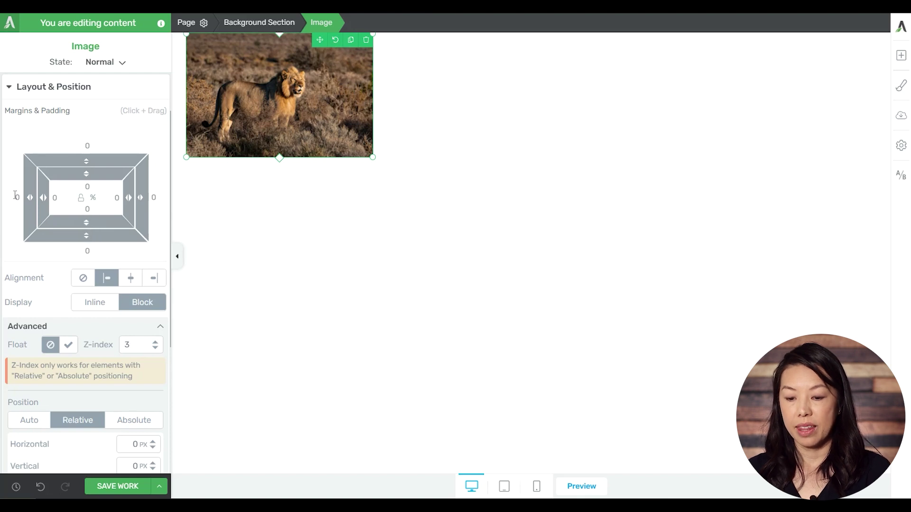
left_click(18, 197)
type("50")
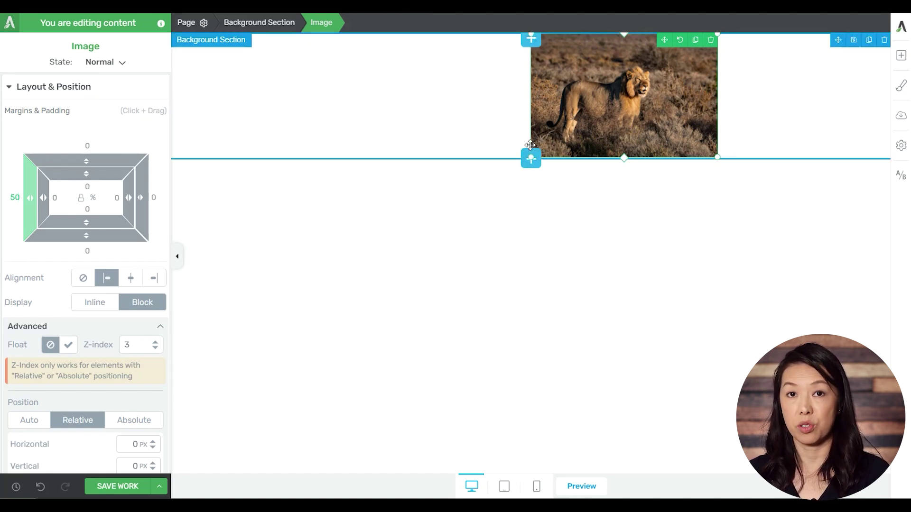
left_click(504, 492)
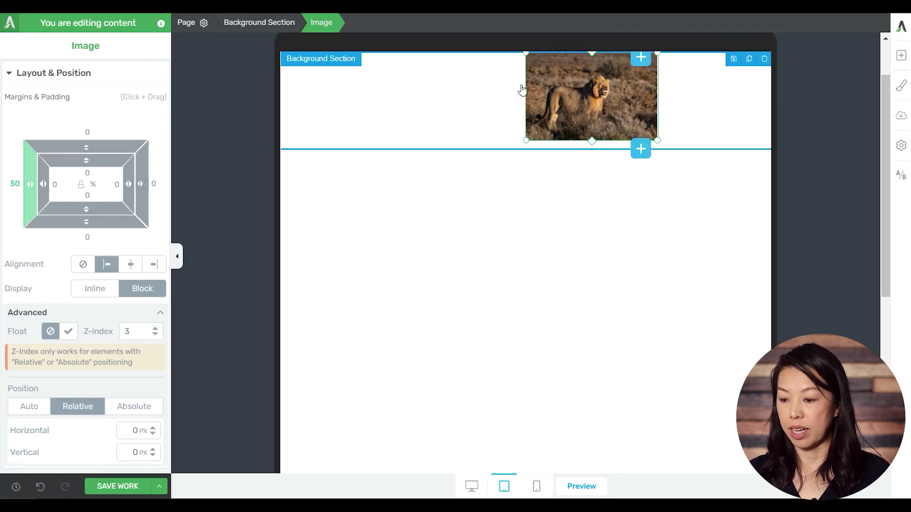
left_click(537, 487)
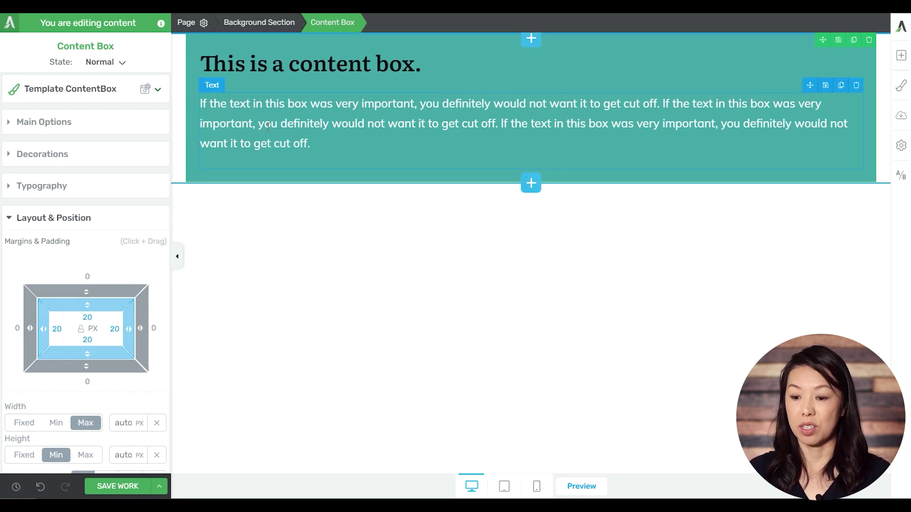
Give the teal content box a fixed width of 1000 px
left_click(358, 38)
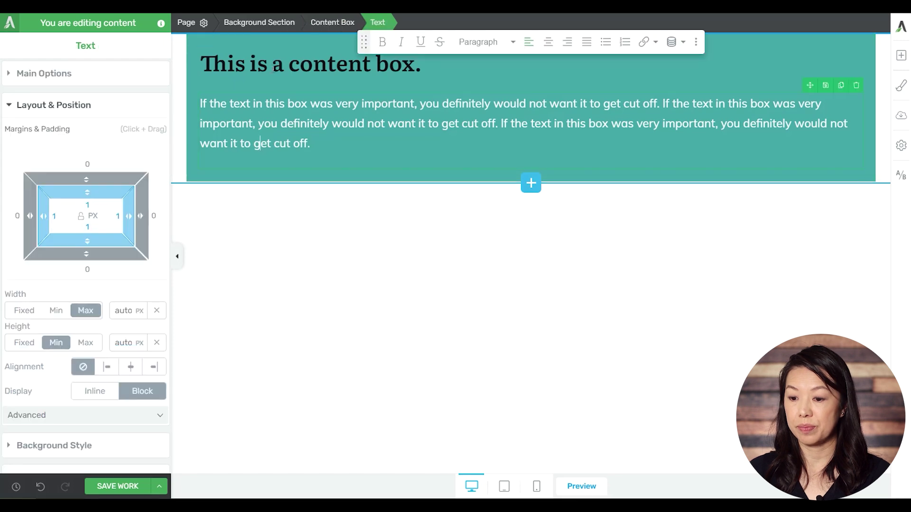
left_click(338, 24)
scroll(33, 335, "down", 3)
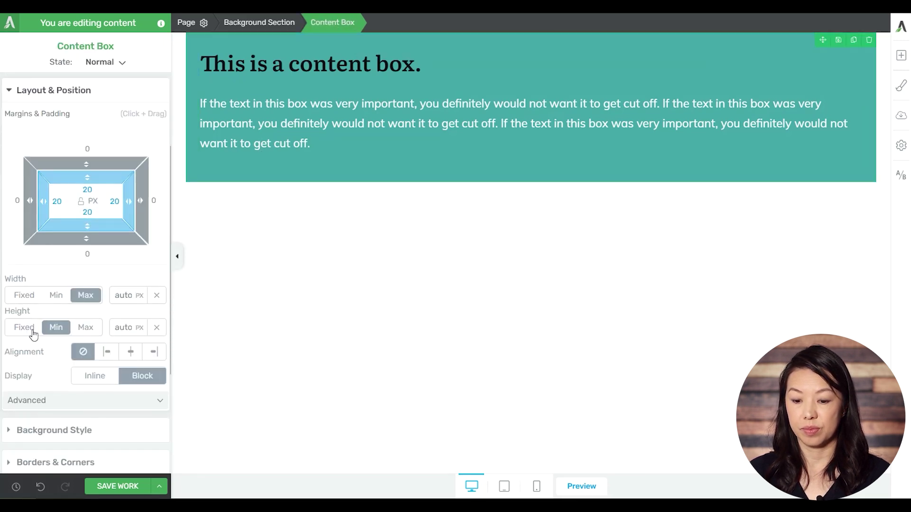
left_click(29, 298)
double_click(127, 300)
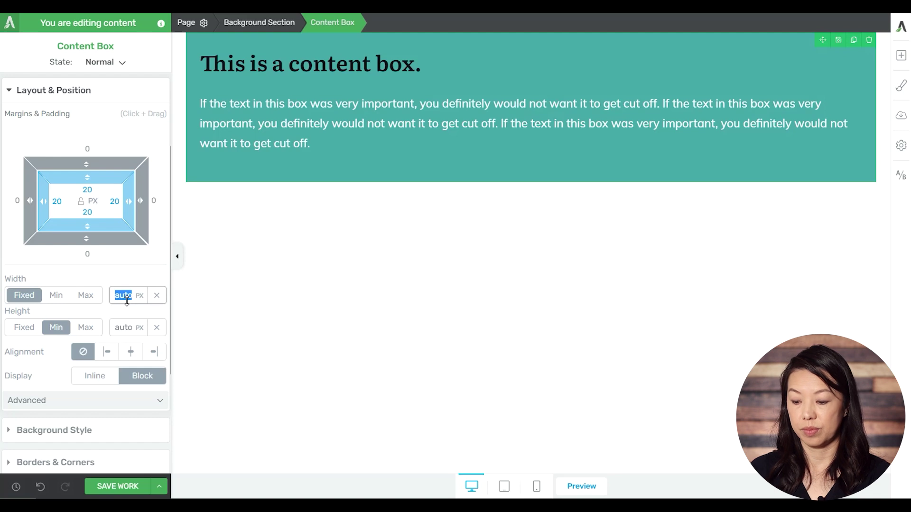
type("1000")
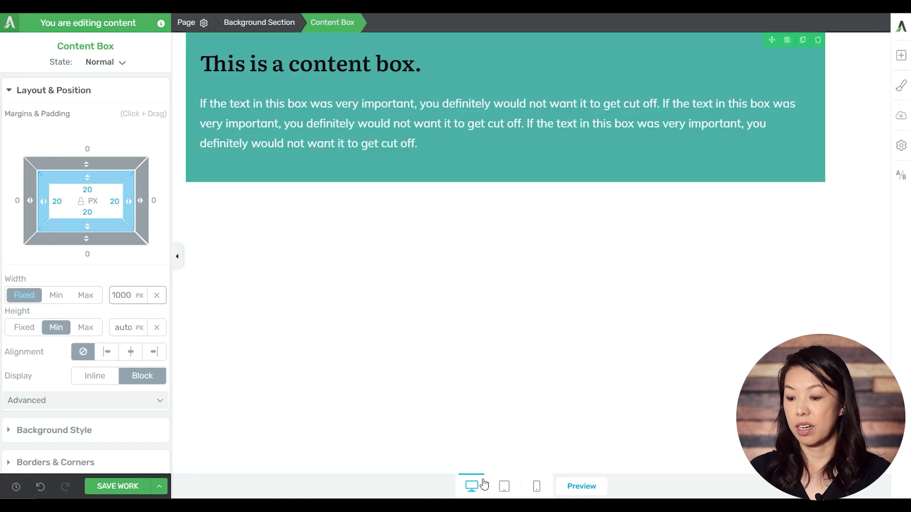
Preview the 1000 px box at tablet and phone widths, then return to desktop
left_click(504, 487)
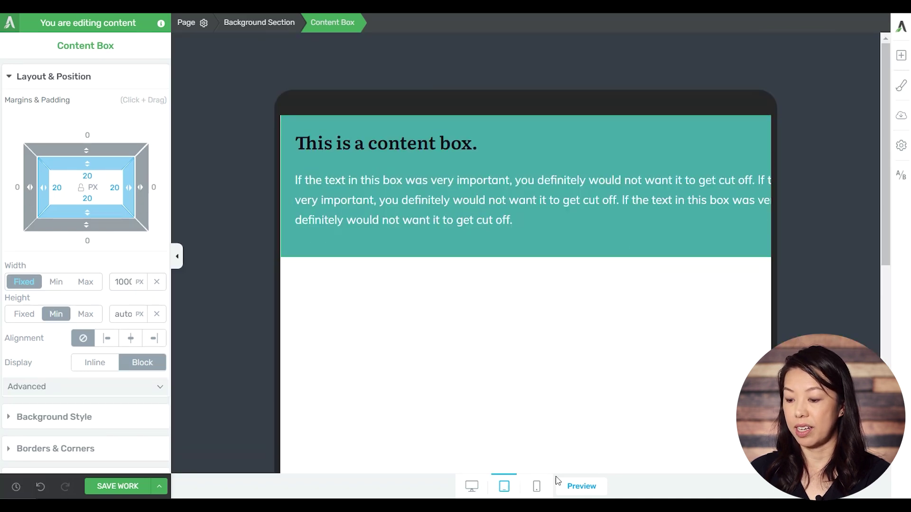
left_click(536, 486)
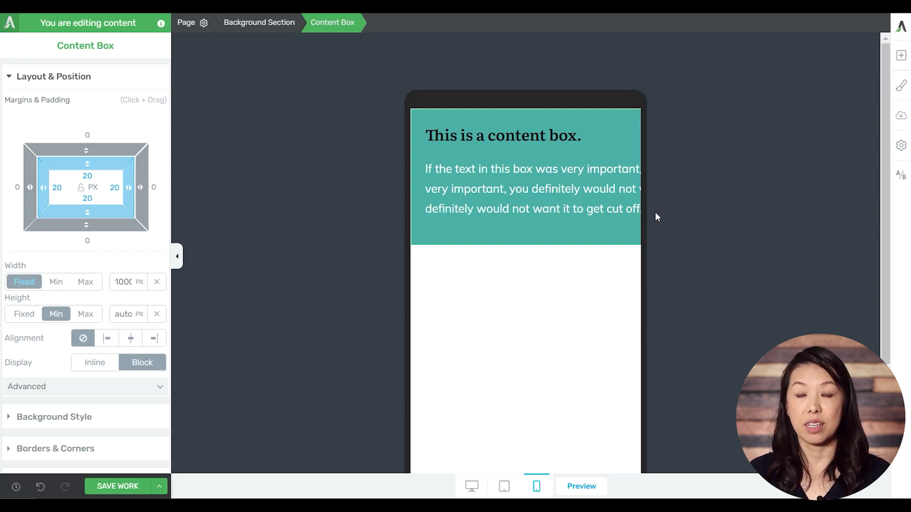
left_click(471, 486)
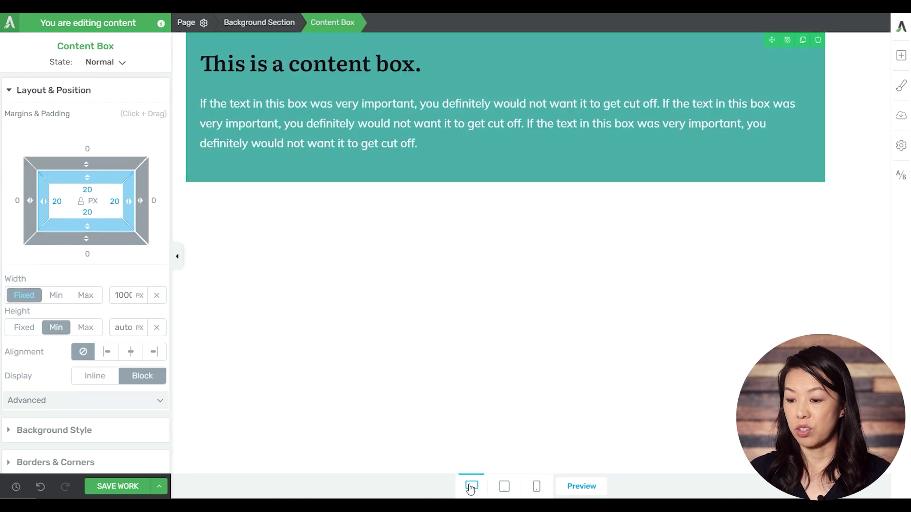
Change the content box width from 1000 px to 80%
left_click(157, 297)
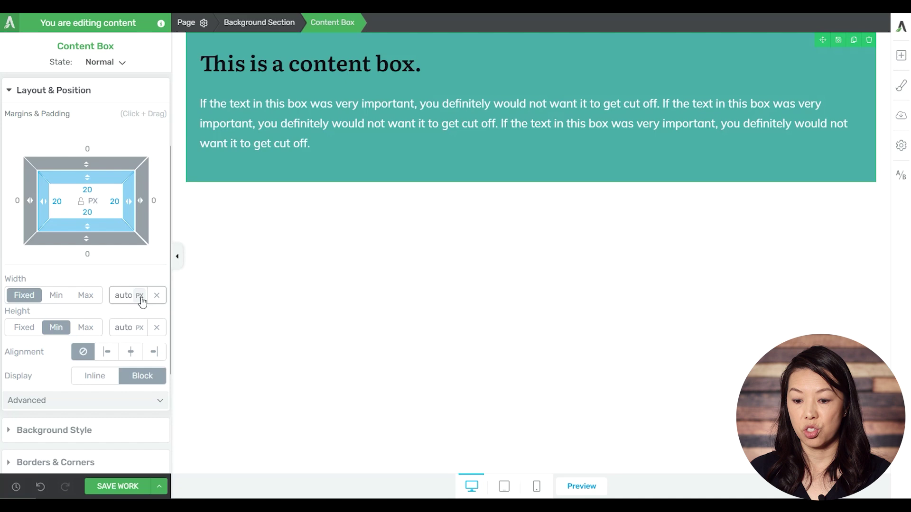
left_click(140, 301)
left_click(137, 330)
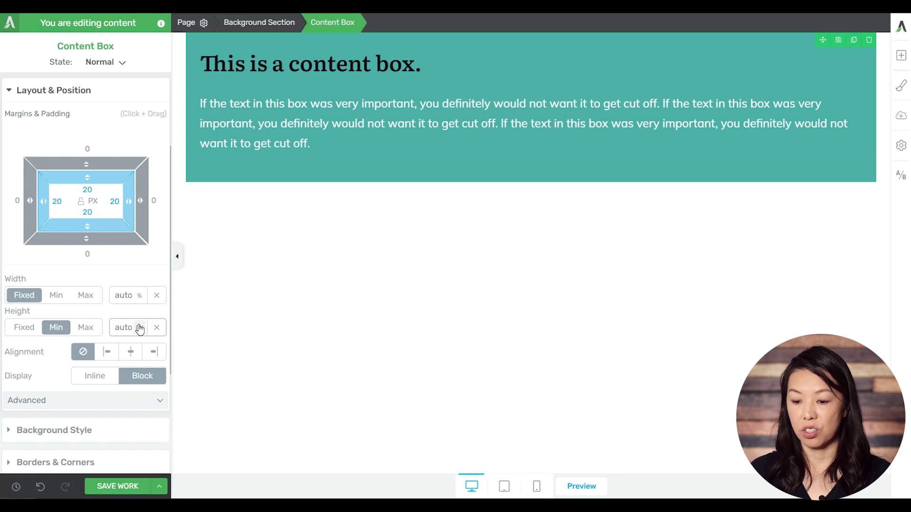
double_click(122, 294)
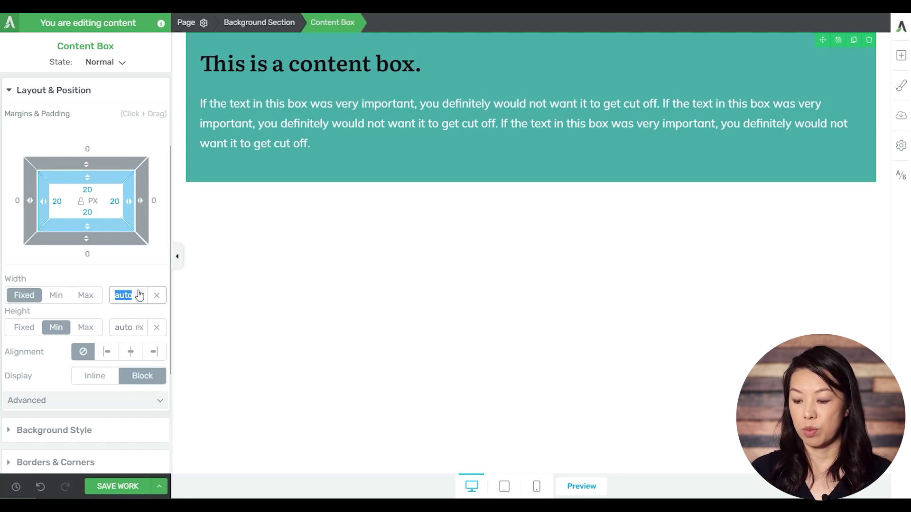
type("80")
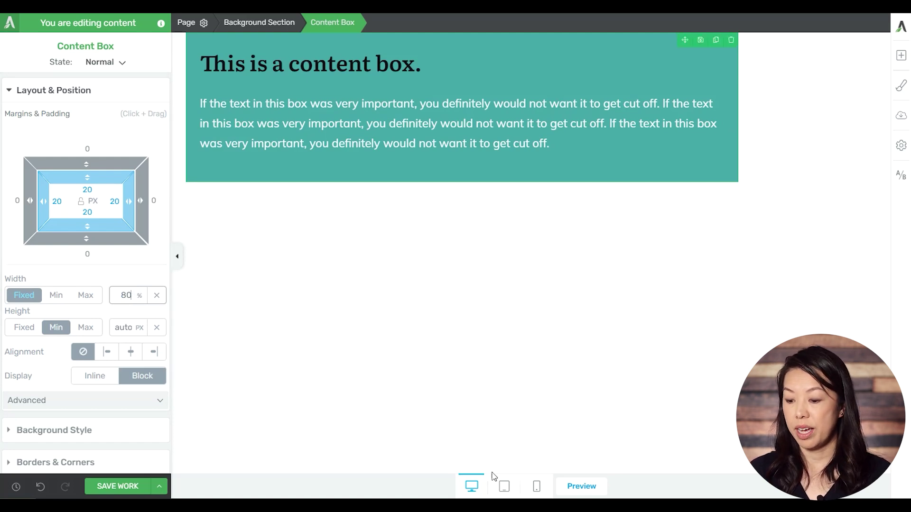
Preview the 80% box on tablet and phone, dismissing the save reminder, then return to desktop
left_click(504, 486)
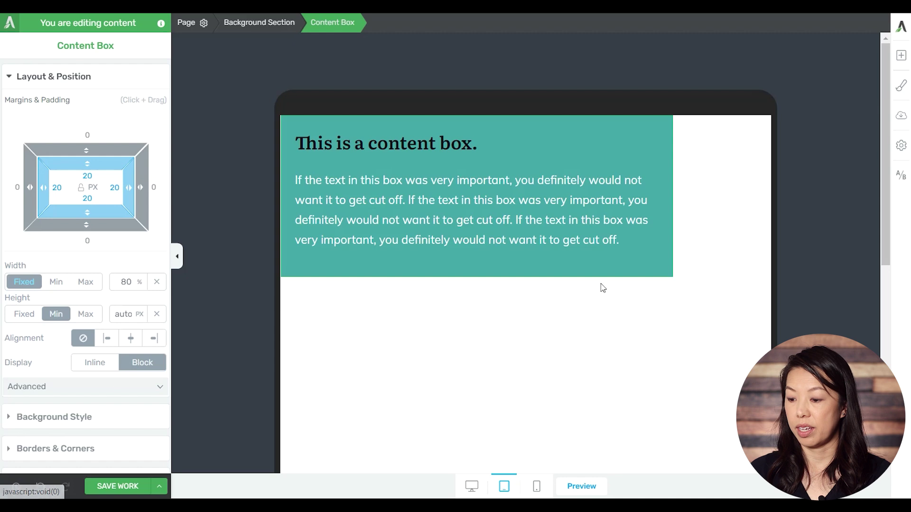
left_click(537, 487)
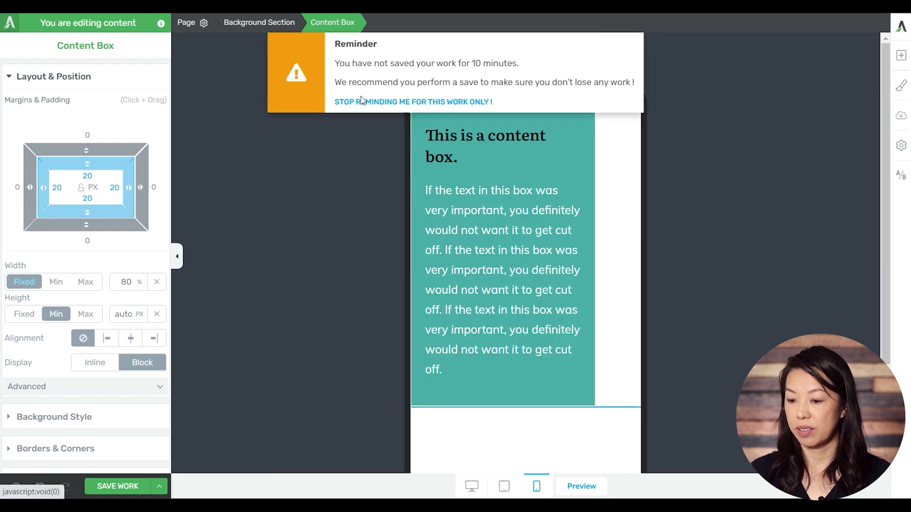
left_click(373, 101)
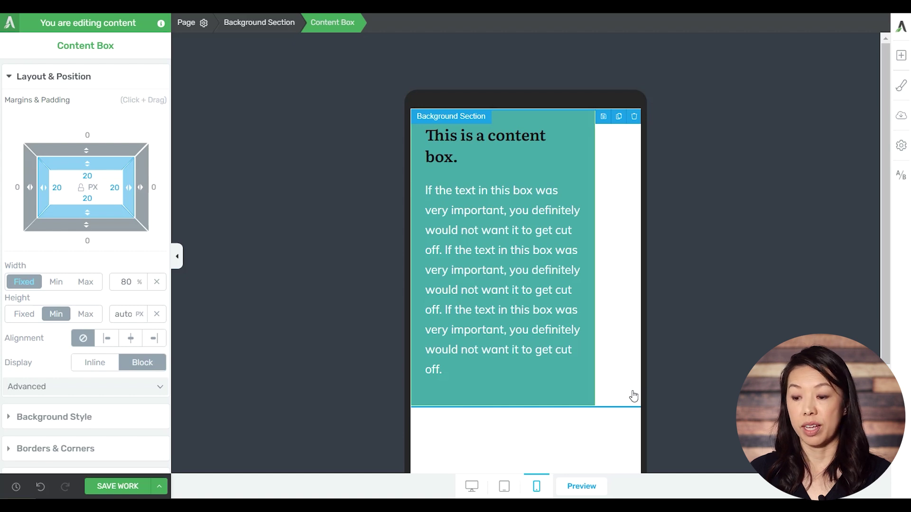
left_click(472, 486)
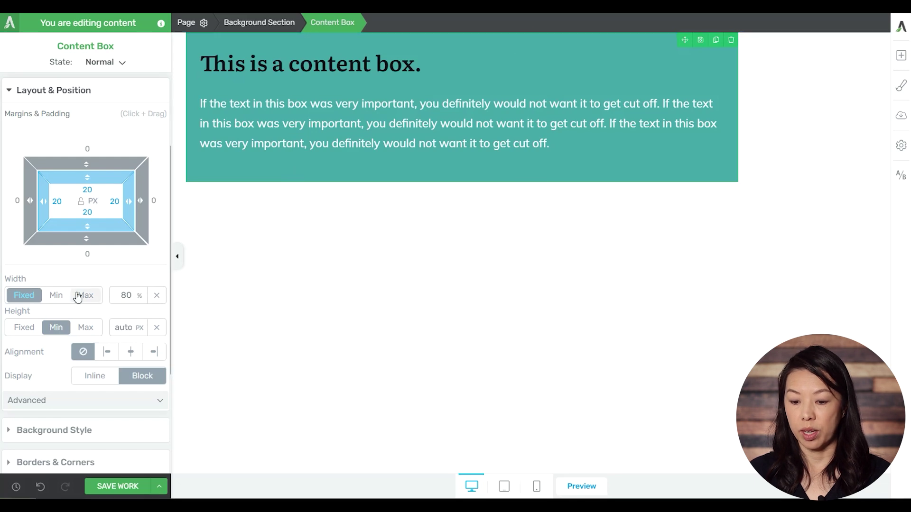
Switch the content box to a maximum width of 800 px
left_click(80, 295)
left_click(23, 296)
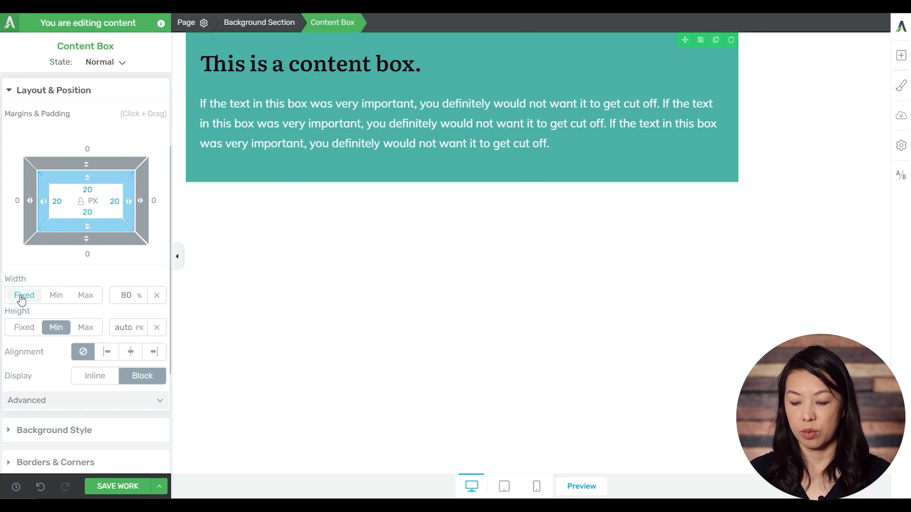
left_click(156, 295)
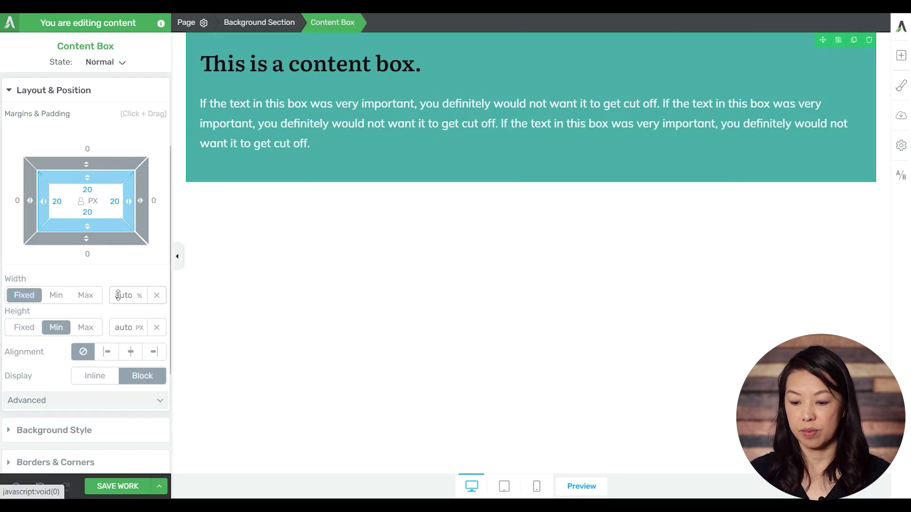
left_click(85, 295)
double_click(127, 295)
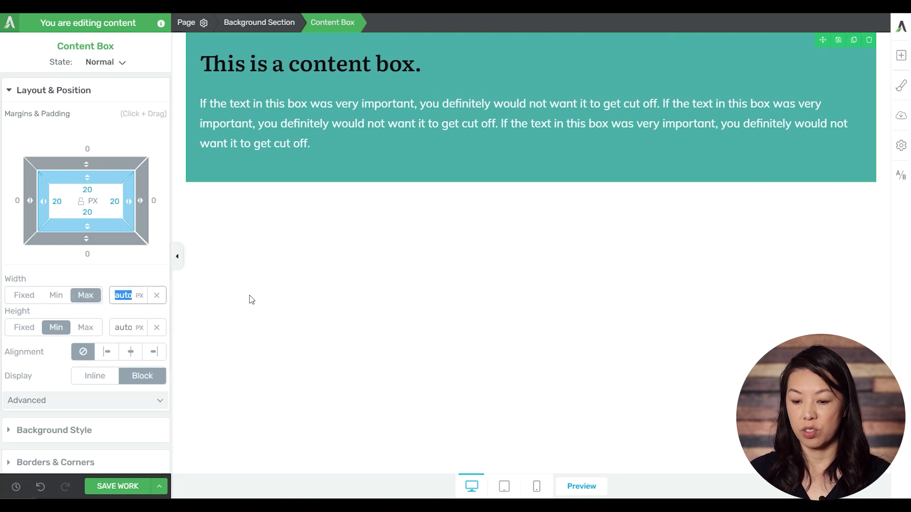
type("800")
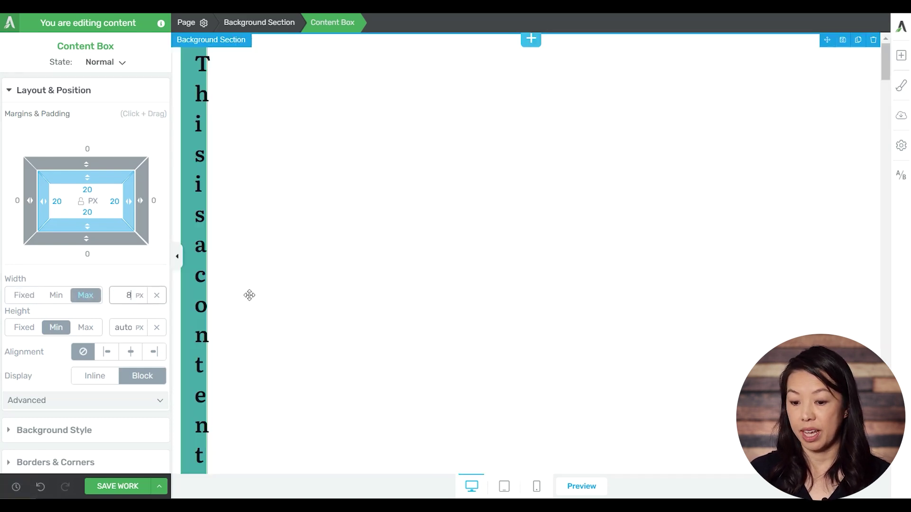
Deselect the box and preview it at tablet and phone widths
left_click(328, 298)
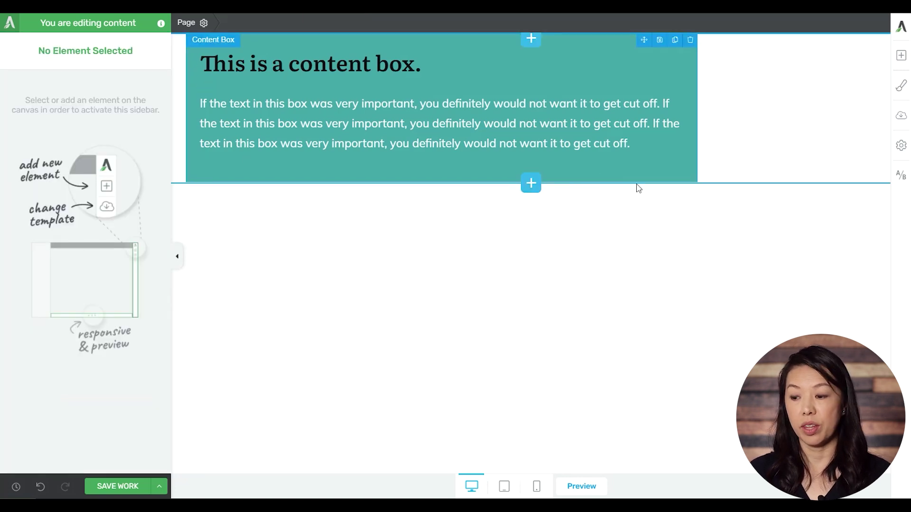
left_click(507, 486)
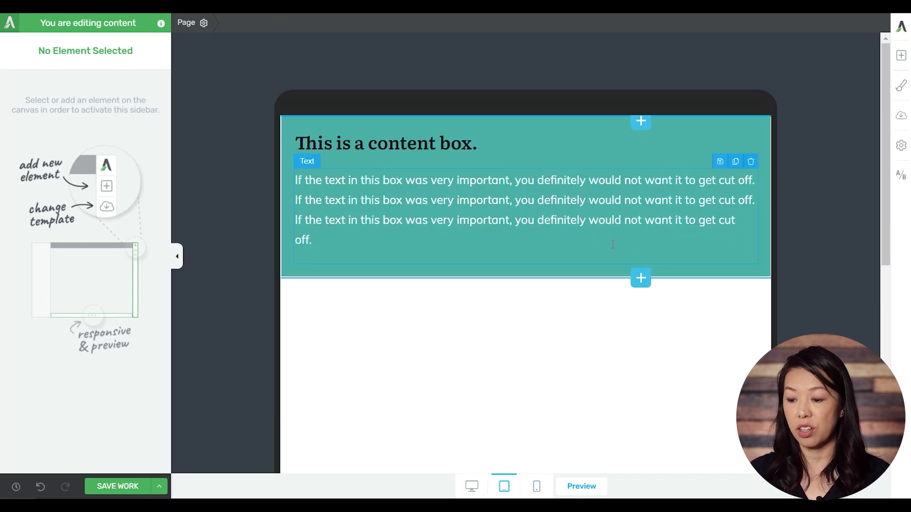
left_click(537, 487)
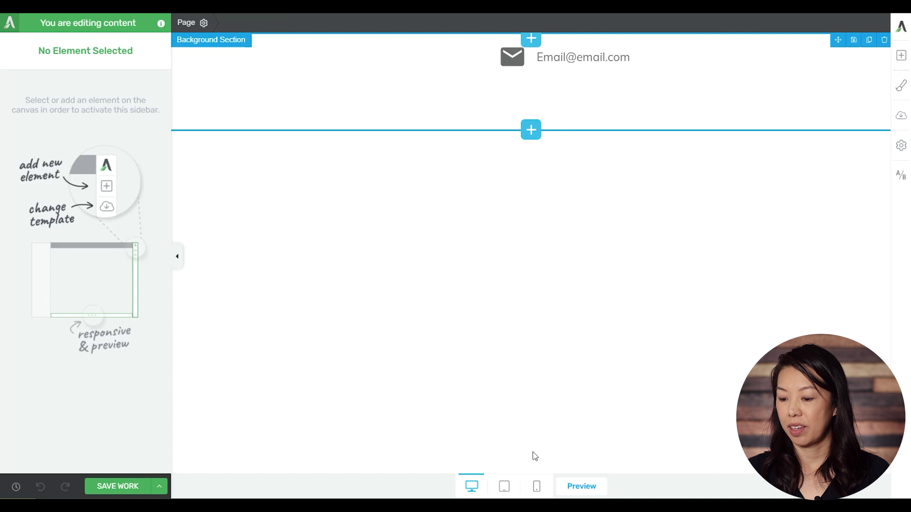
Preview the email icon row at phone width
left_click(537, 489)
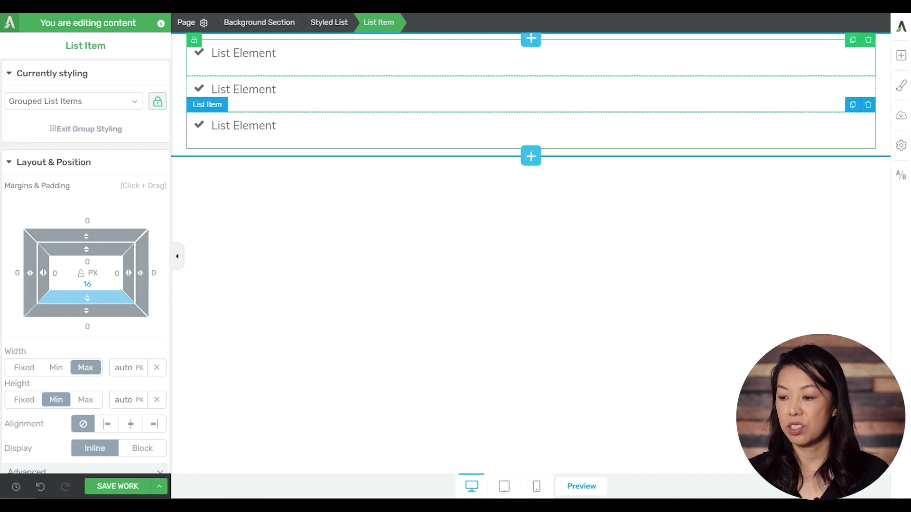
Delete two list items and replace the remaining check mark with an apple icon
left_click(868, 105)
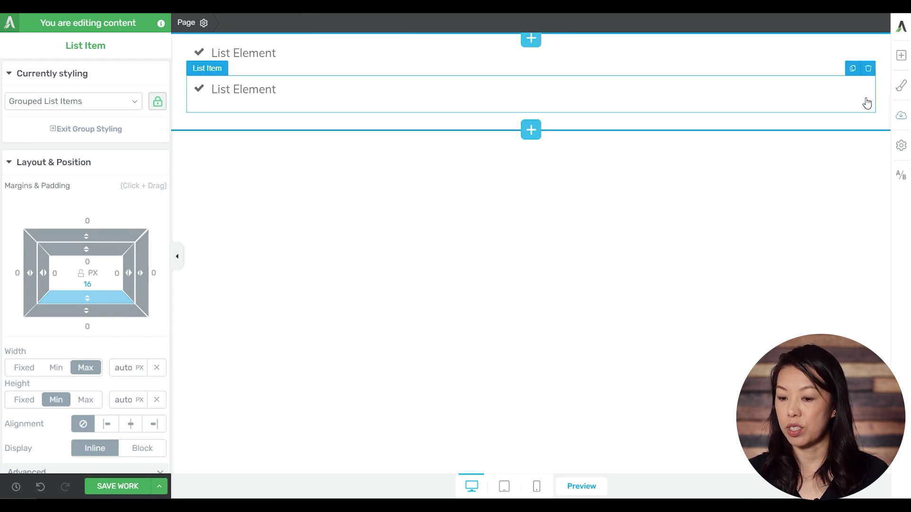
left_click(869, 68)
left_click(198, 52)
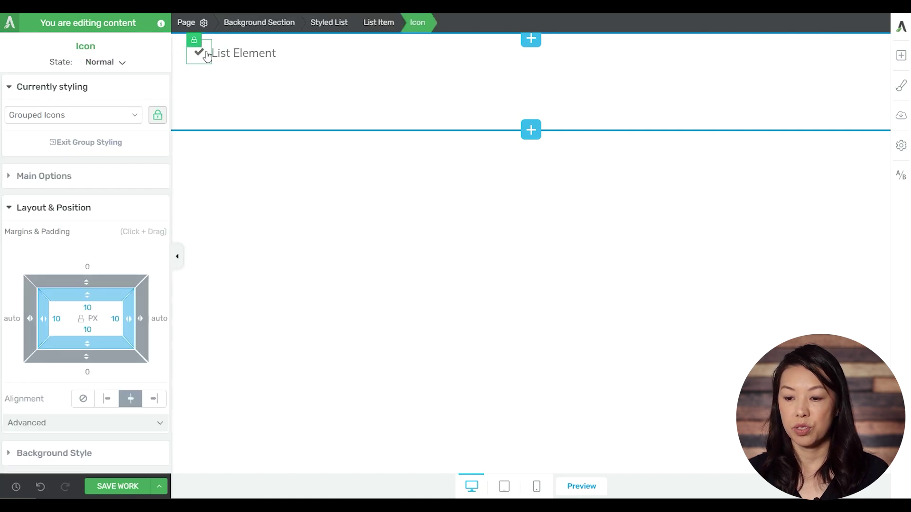
left_click(67, 178)
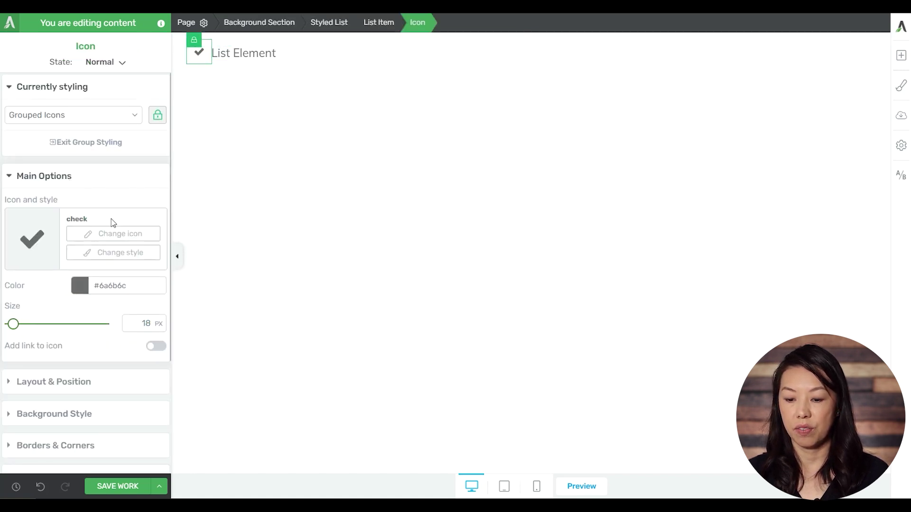
left_click(114, 236)
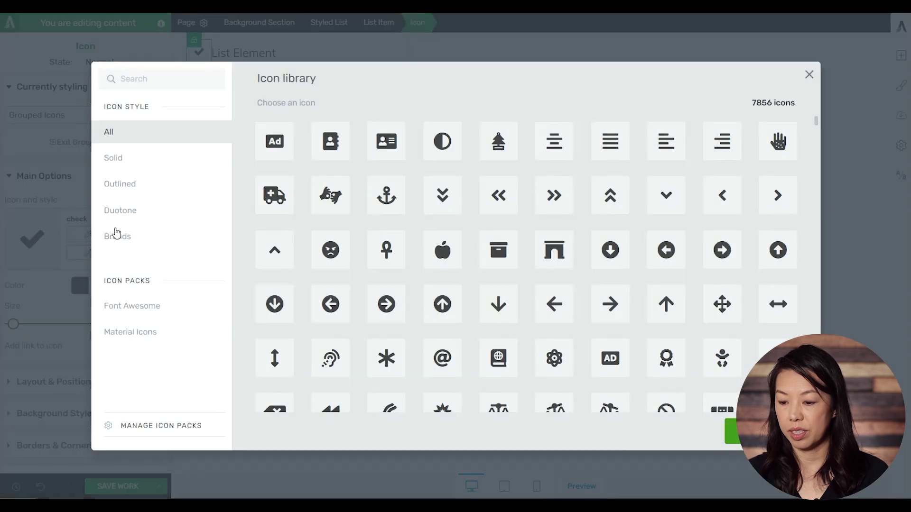
left_click(460, 258)
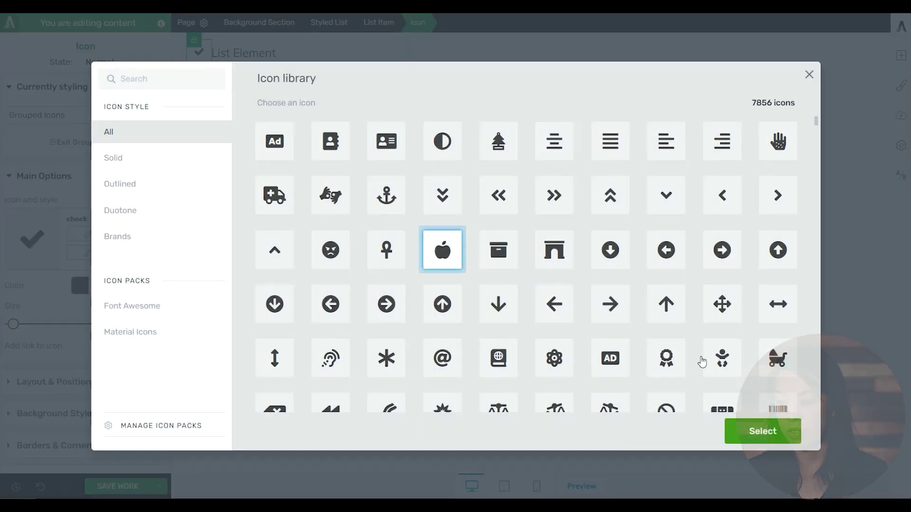
left_click(744, 432)
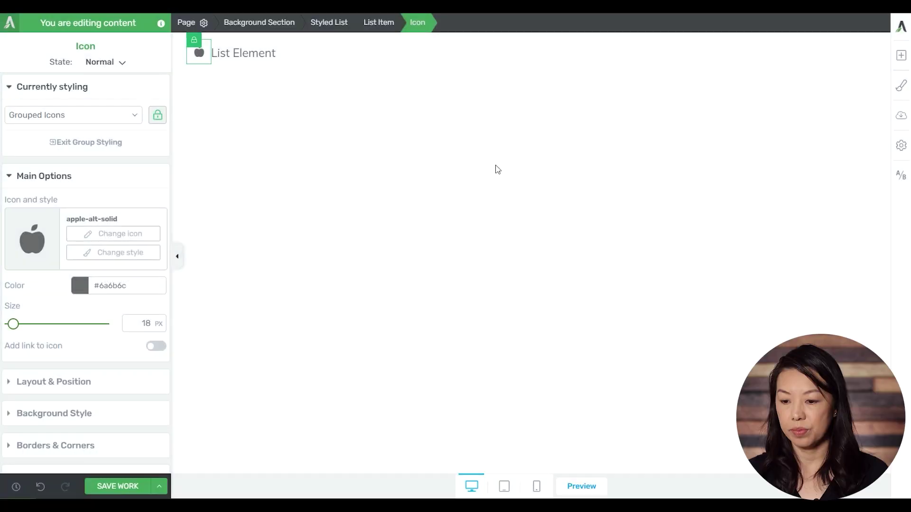
Replace the 'List Element' placeholder text with a sample email address
left_click(282, 53)
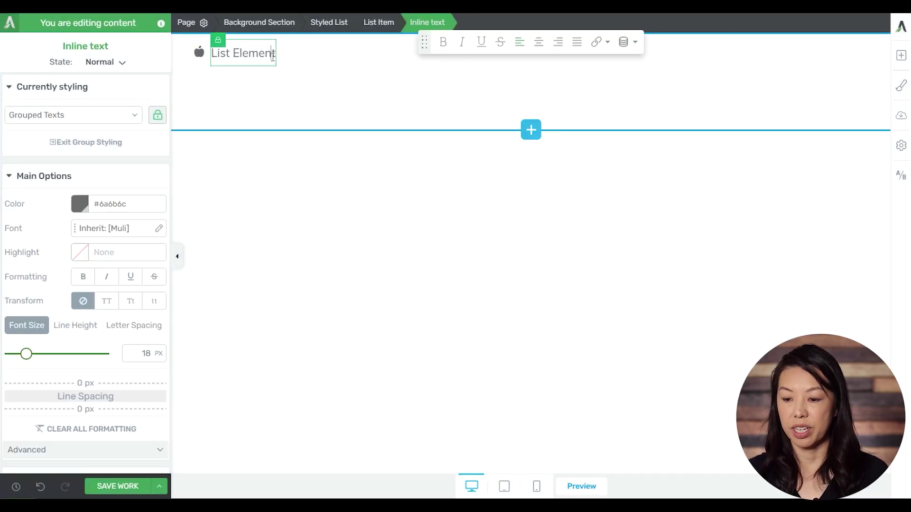
left_click_drag(273, 53, 162, 60)
key("BackSpace")
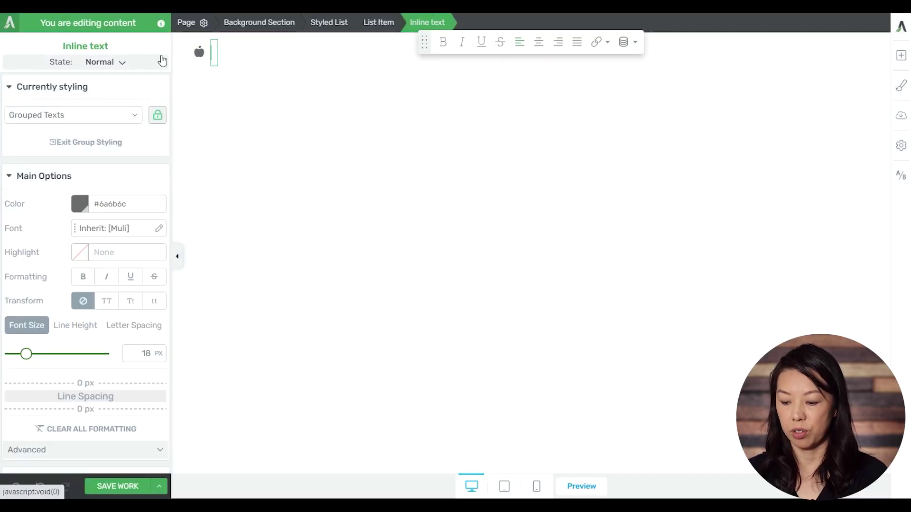
type("email@email")
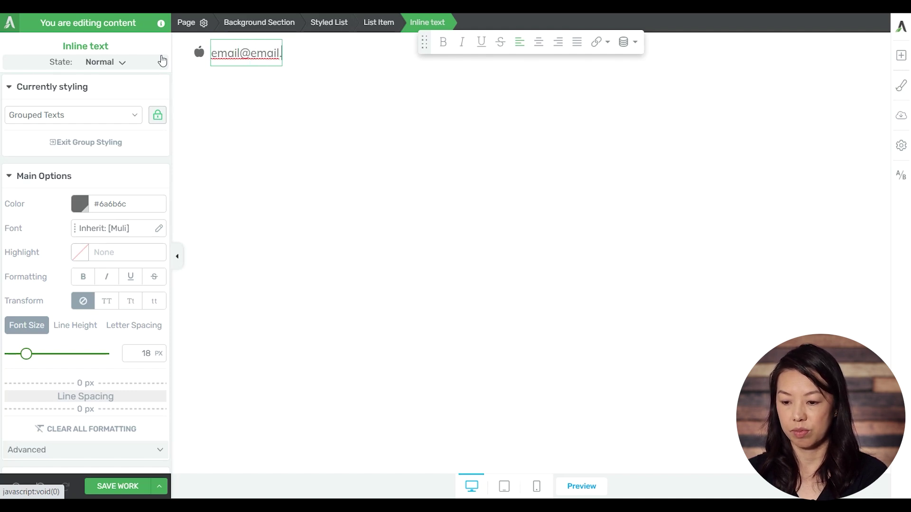
type(".com")
Select the email list item and narrow its maximum width to 198 px
left_click(323, 118)
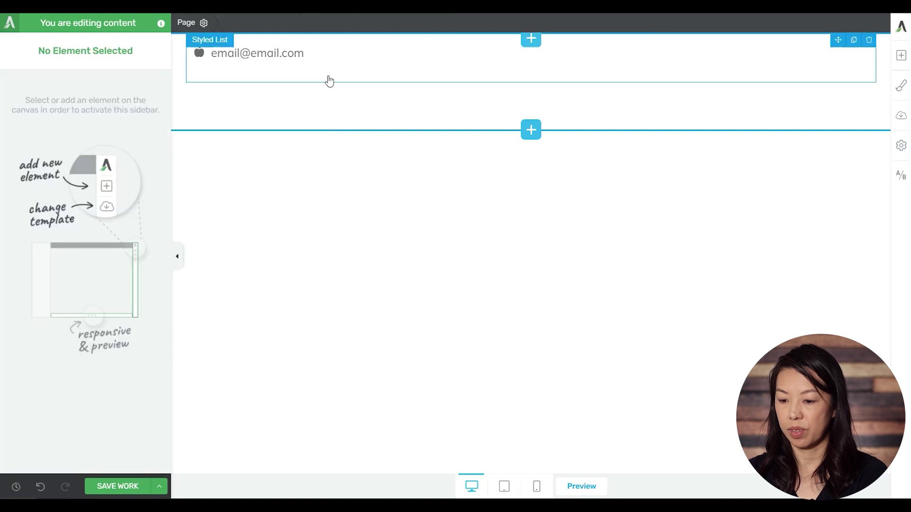
left_click(340, 58)
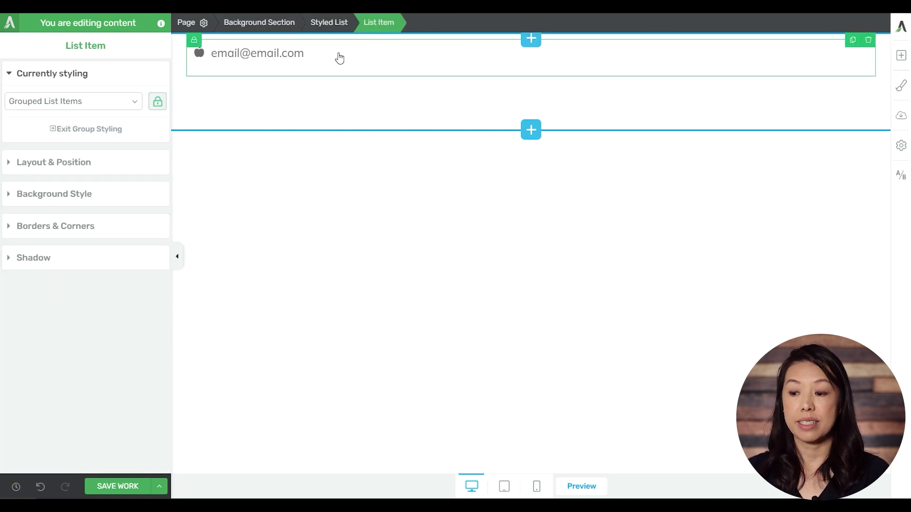
left_click(67, 163)
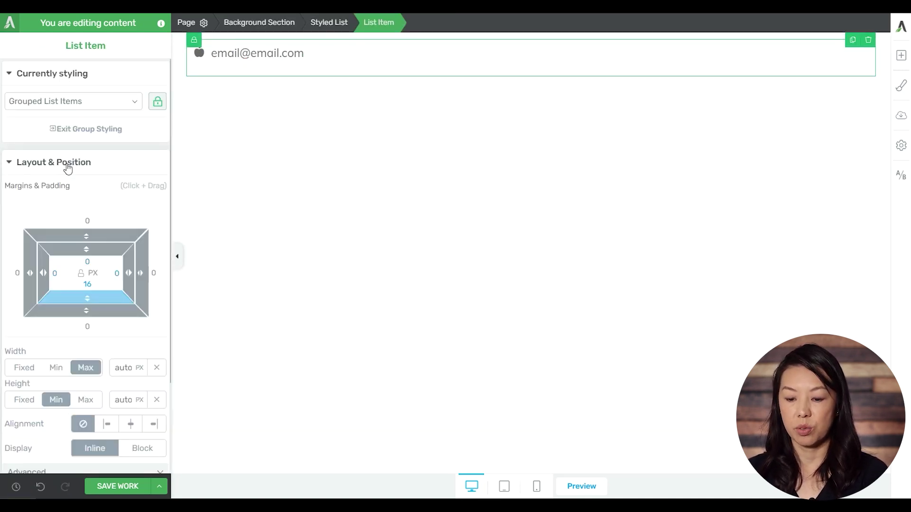
left_click(120, 368)
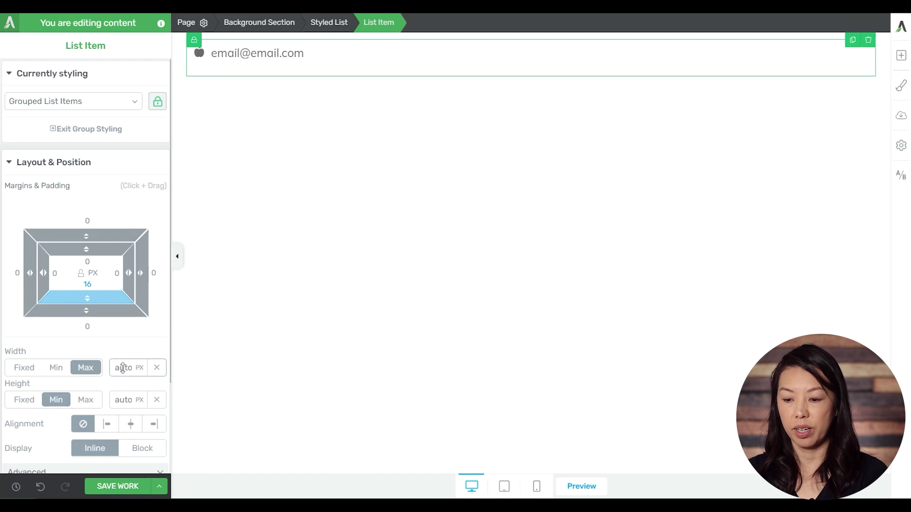
left_click_drag(123, 391, 124, 451)
left_click_drag(124, 369, 124, 443)
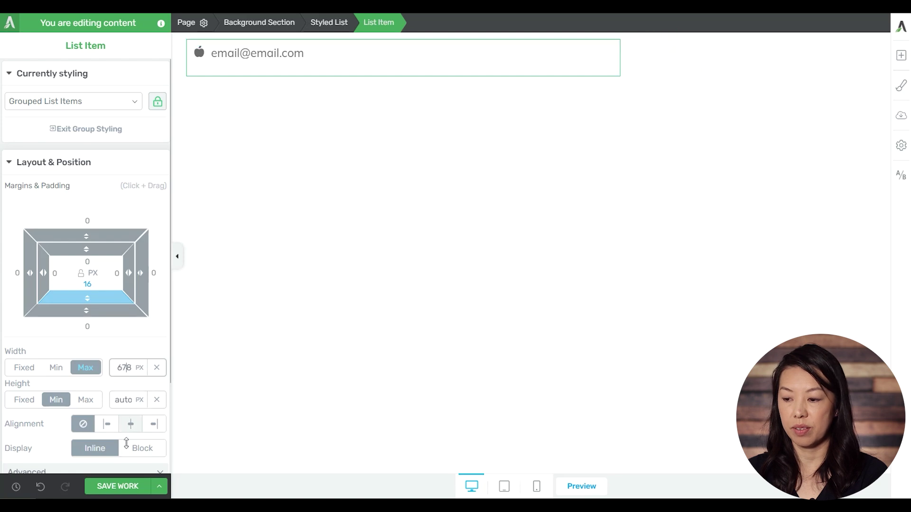
left_click_drag(126, 368, 119, 480)
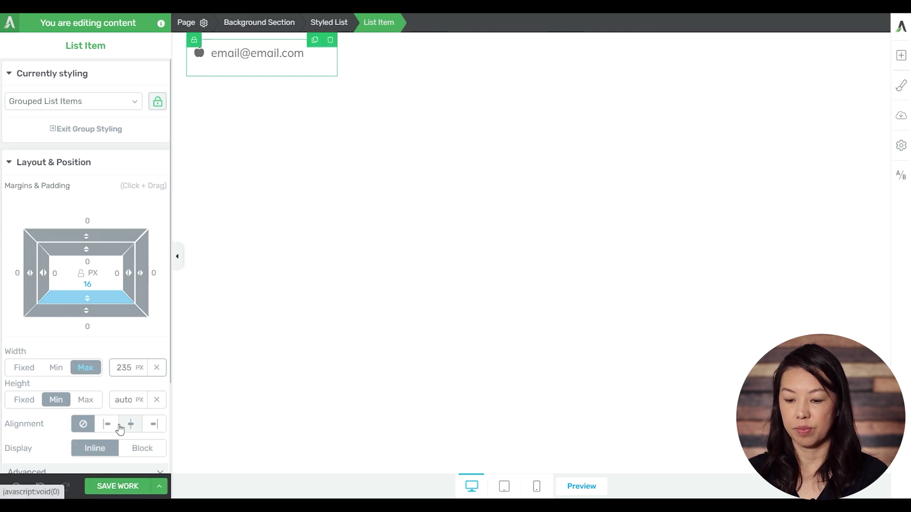
left_click_drag(124, 372, 124, 394)
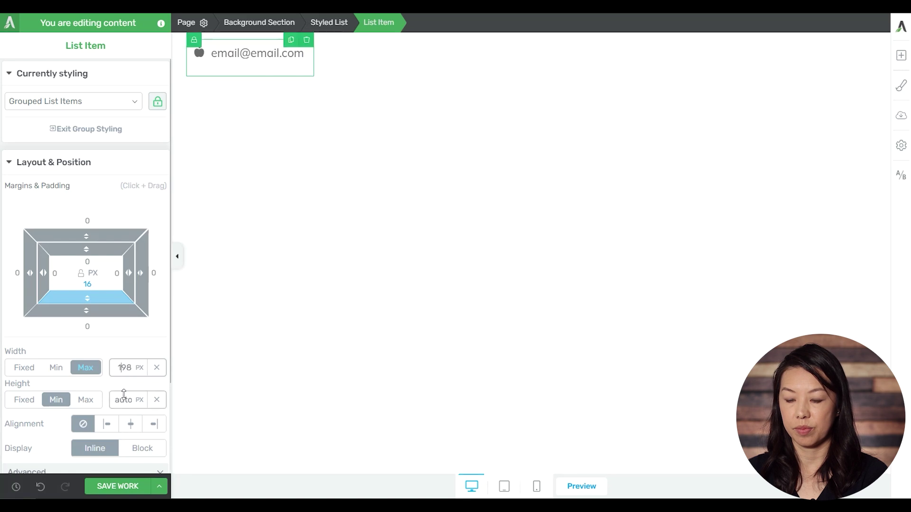
Try centring and right-aligning the list item, then shift it 40 px left with a relative offset
left_click(134, 427)
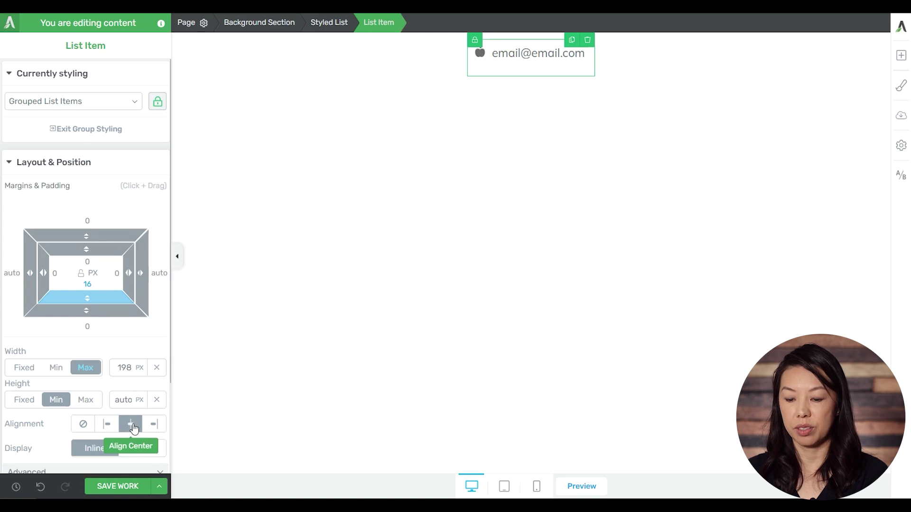
left_click(161, 432)
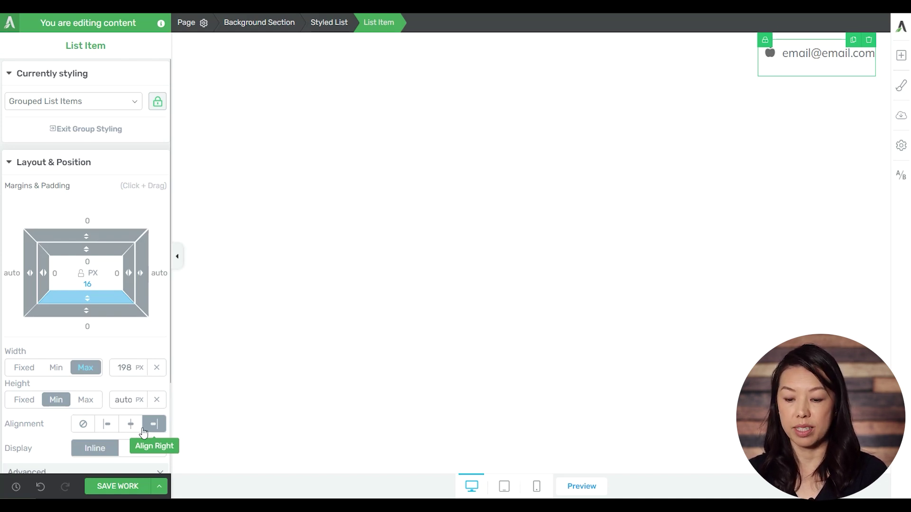
scroll(91, 393, "down", 2)
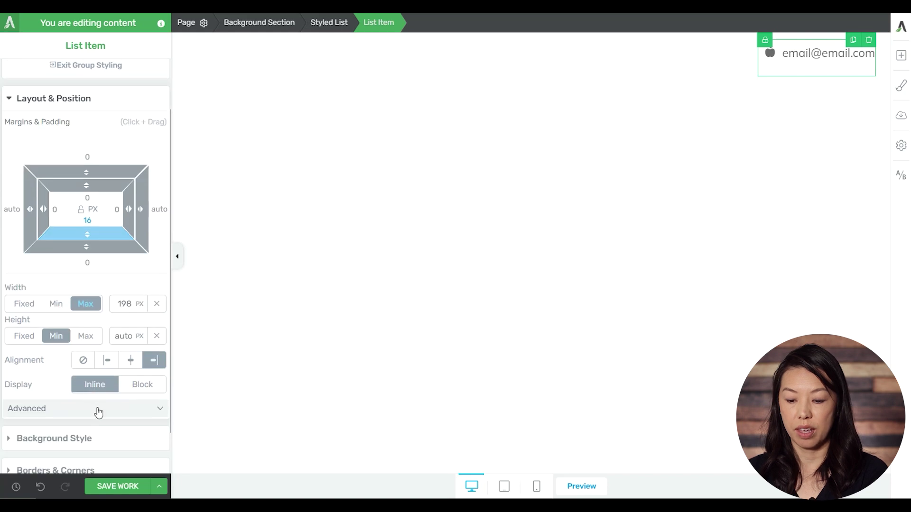
left_click(97, 411)
scroll(96, 411, "down", 4)
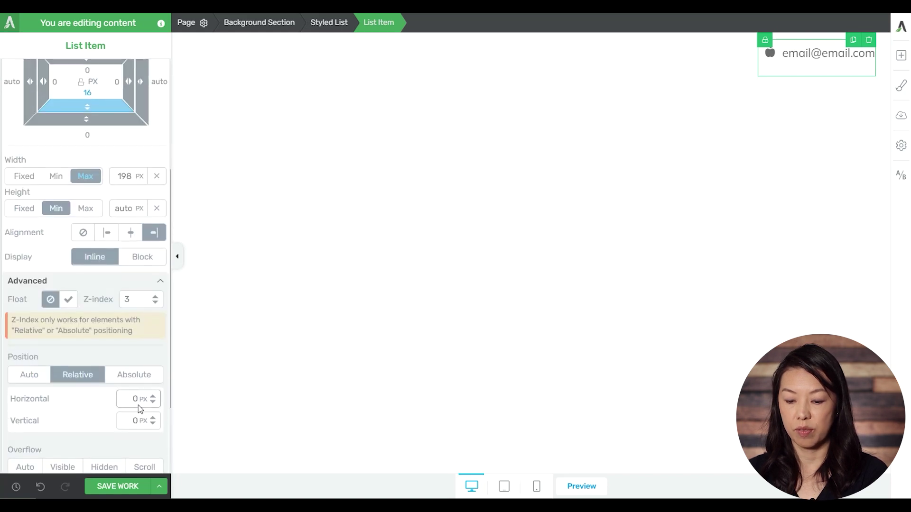
left_click_drag(151, 401, 156, 428)
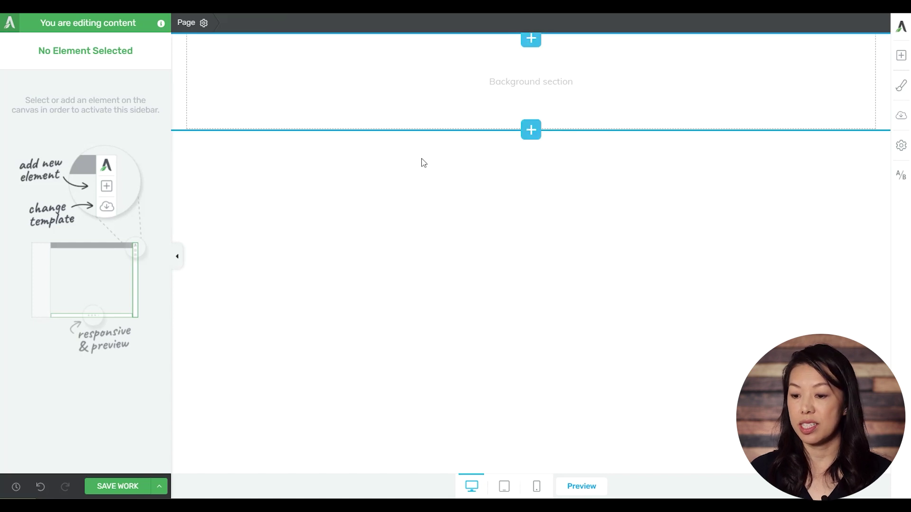
Add a content box to the empty section, finding it by searching 'content'
left_click(901, 55)
type("content")
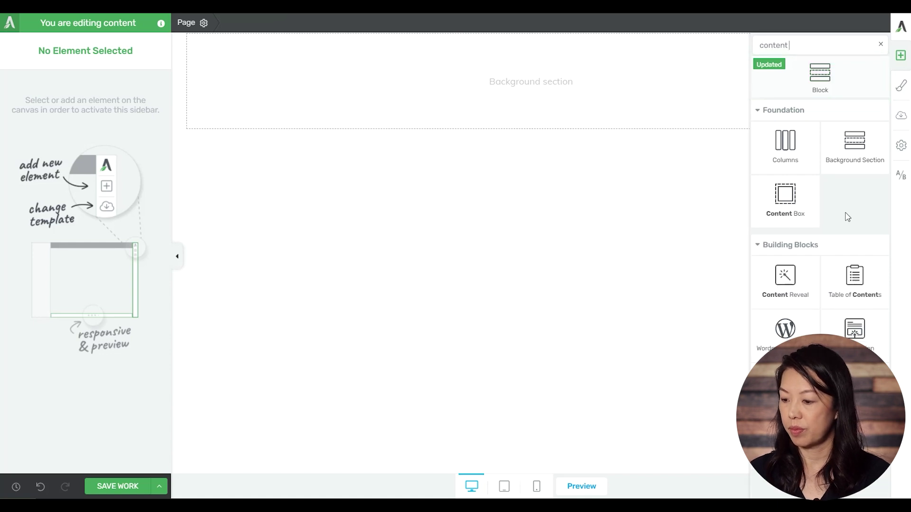
left_click_drag(783, 199, 582, 86)
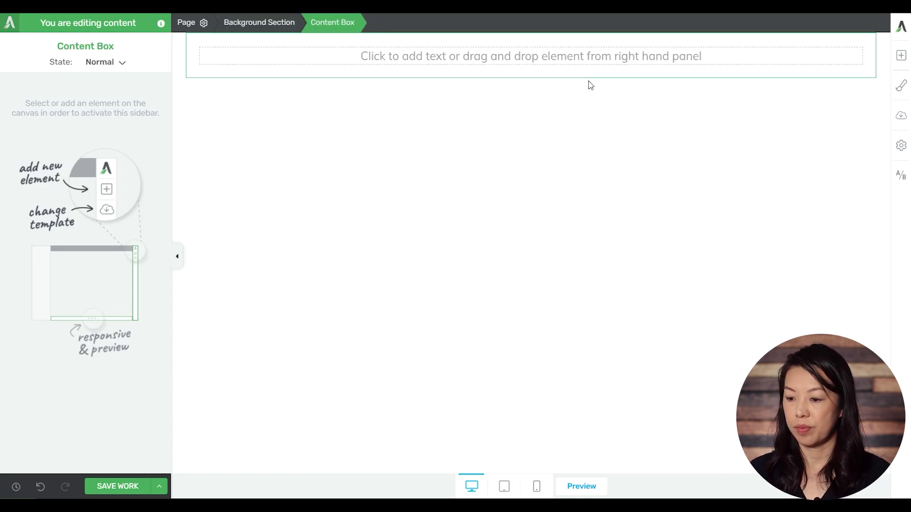
Place an apple icon inside the content box and align it left
left_click(902, 56)
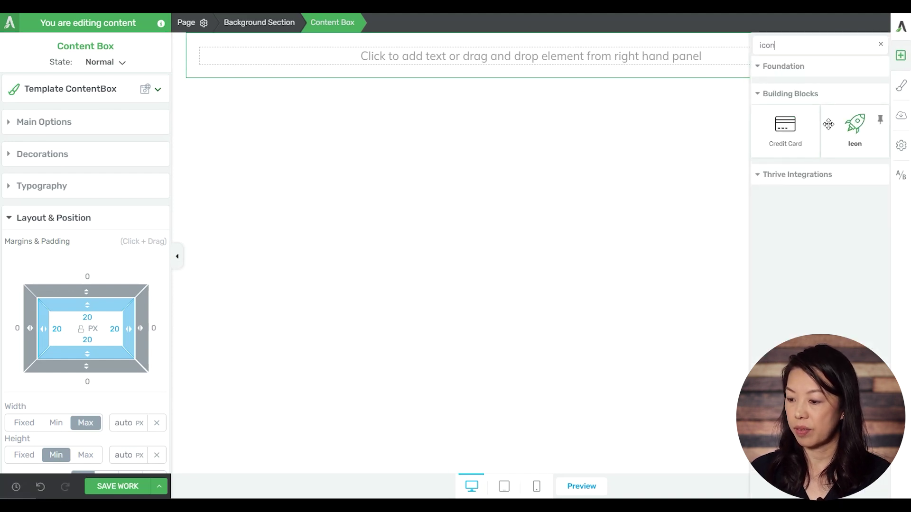
left_click_drag(833, 125, 480, 53)
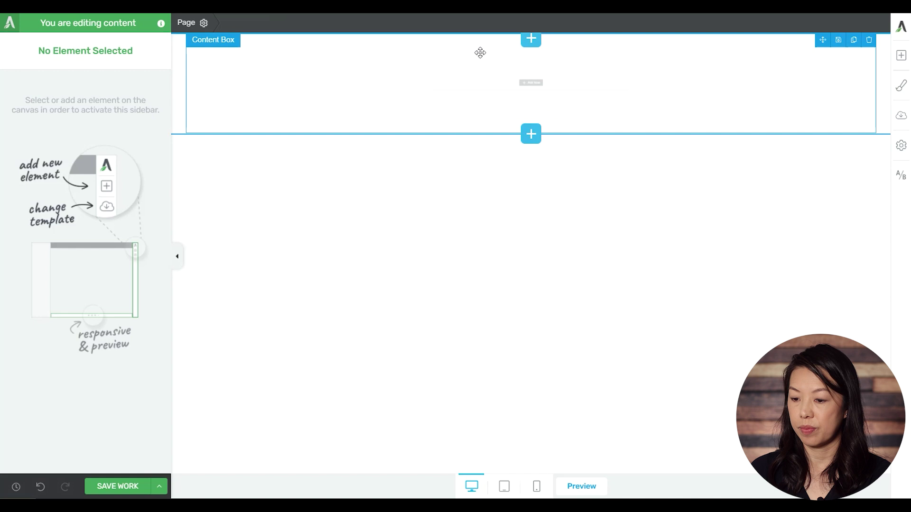
left_click(522, 84)
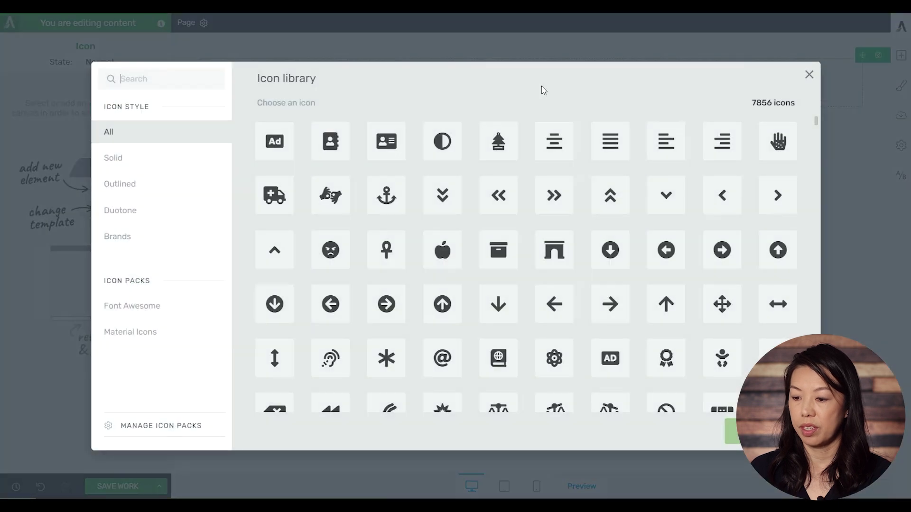
left_click(444, 263)
left_click(753, 438)
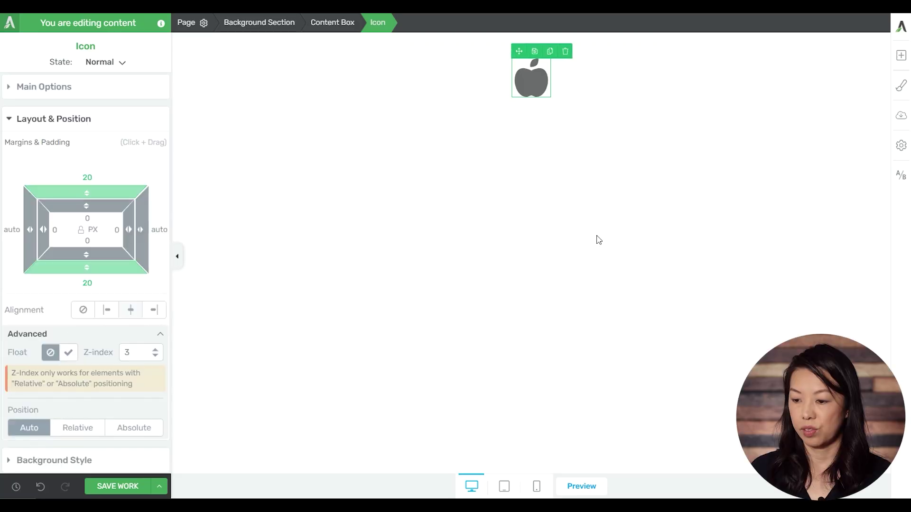
left_click(114, 312)
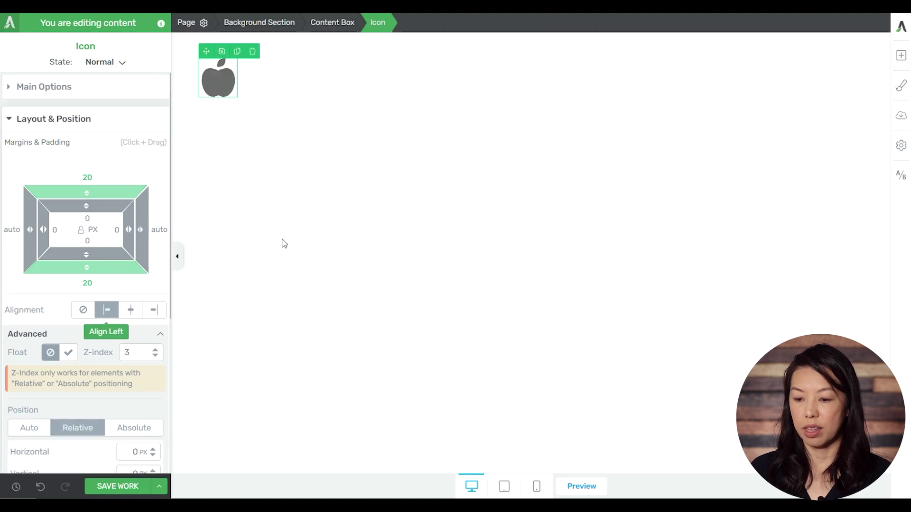
Add a text element below the apple icon in the content box
left_click(901, 55)
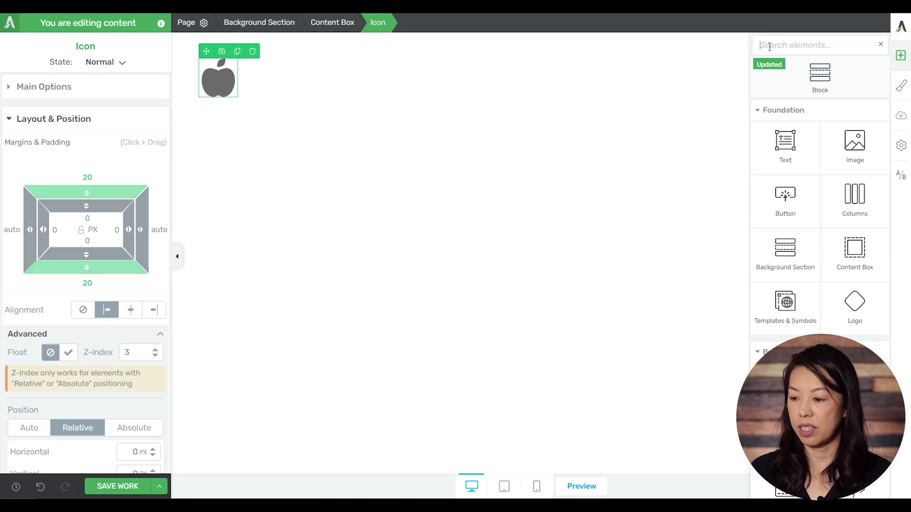
left_click_drag(787, 143, 223, 102)
left_click(342, 122)
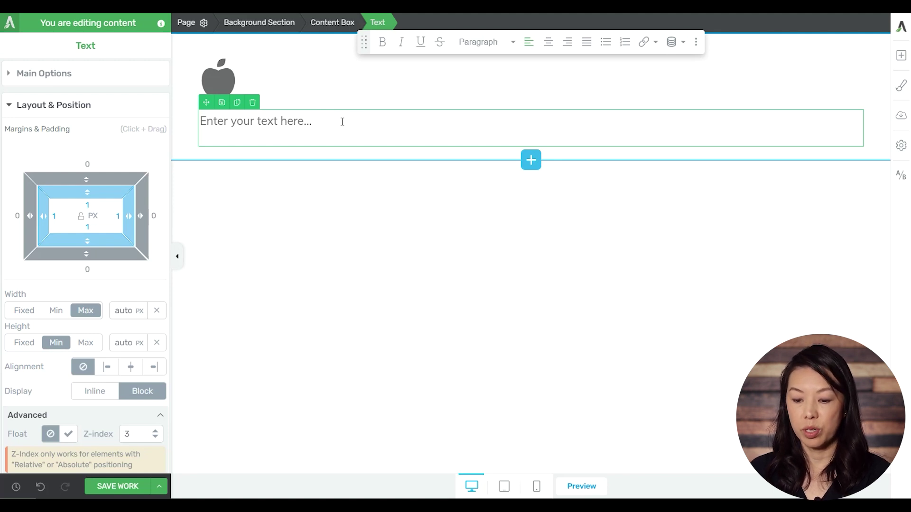
Make the placeholder text Absolute and apply the top-right preset so Top and Right are 0 px
scroll(57, 304, "down", 3)
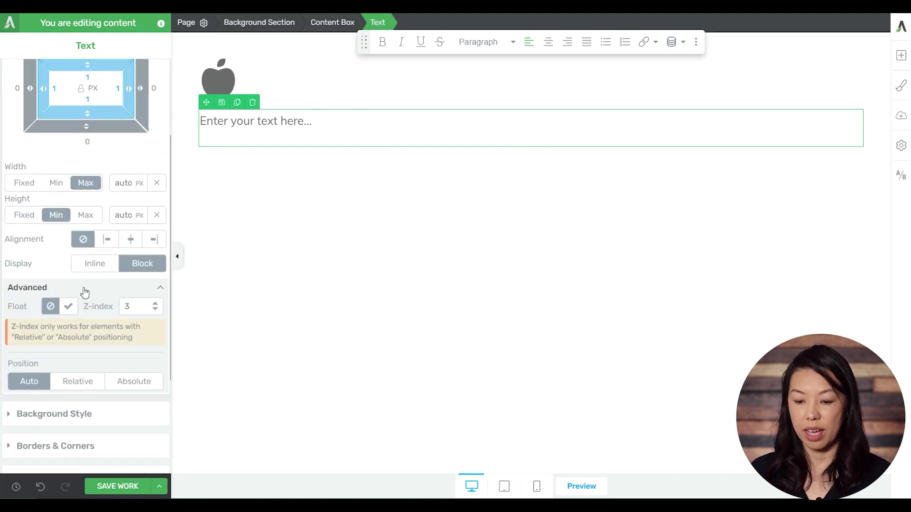
left_click(133, 382)
scroll(112, 351, "down", 2)
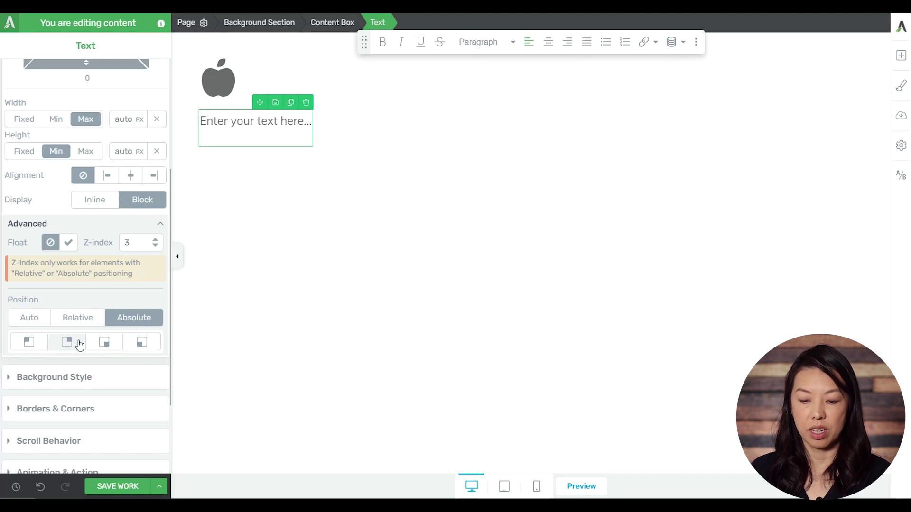
left_click(79, 344)
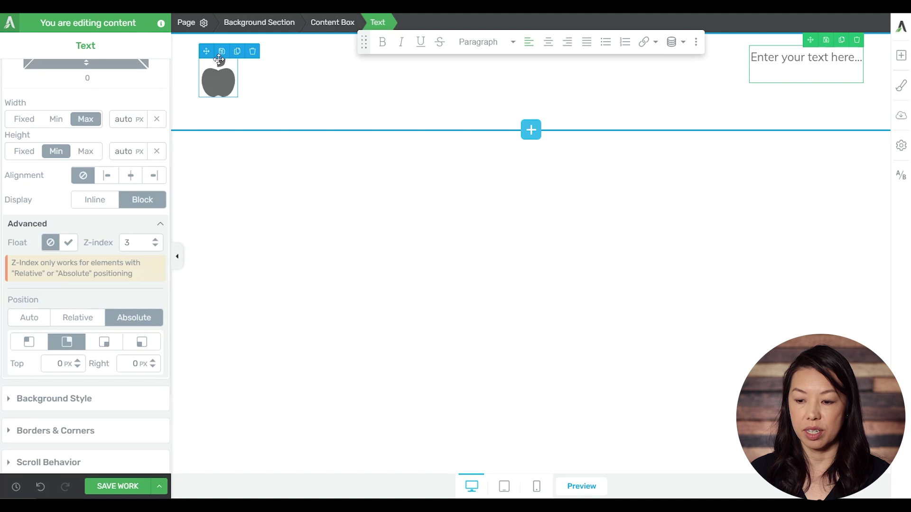
Narrow the content box's maximum width to 296 px
left_click(329, 24)
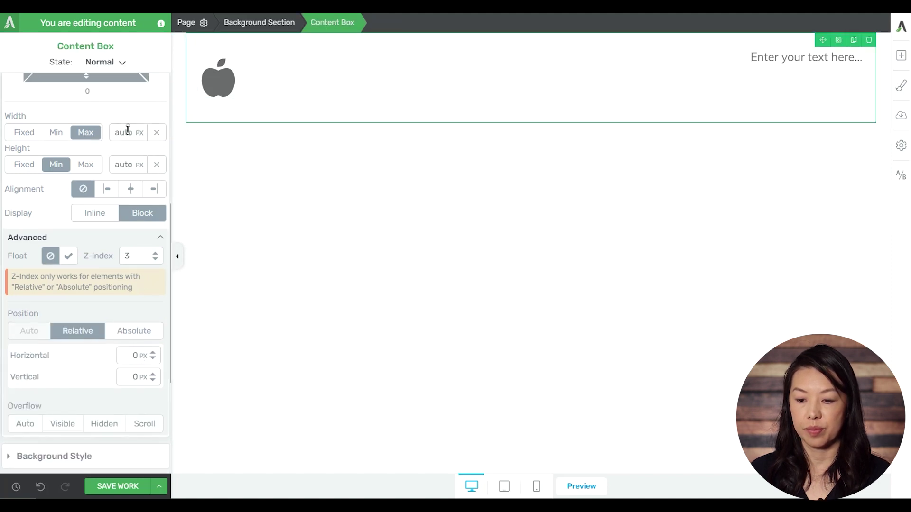
left_click_drag(128, 131, 137, 312)
left_click_drag(122, 131, 136, 309)
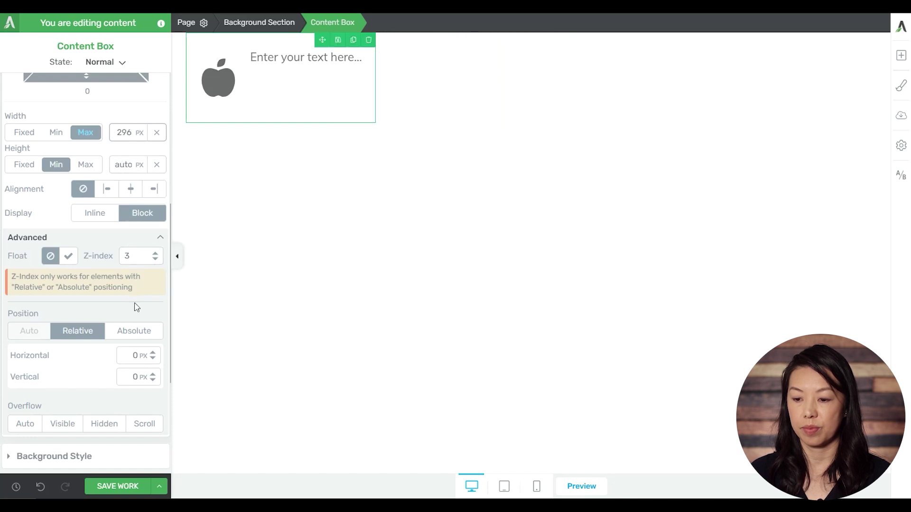
Anchor the text top-right 33 px down, beside the icon, and centre the content box
left_click(276, 66)
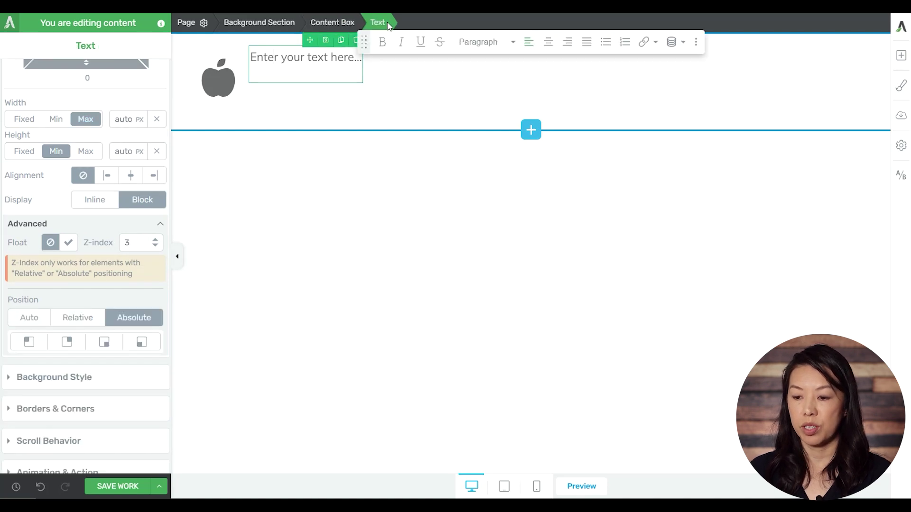
left_click(67, 342)
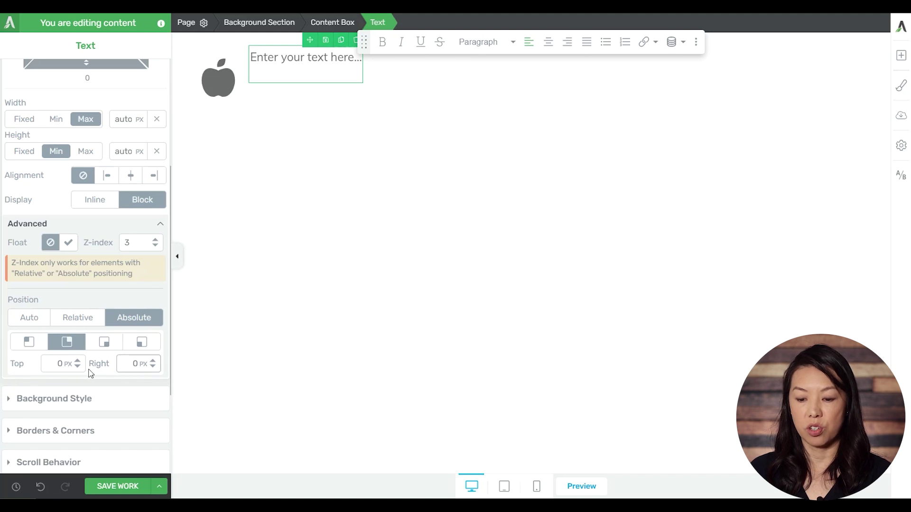
left_click_drag(77, 363, 80, 342)
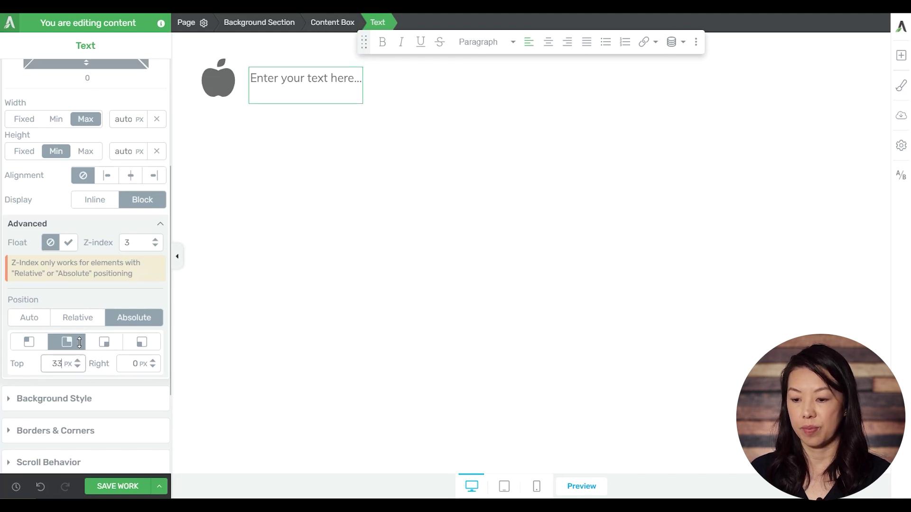
left_click(326, 30)
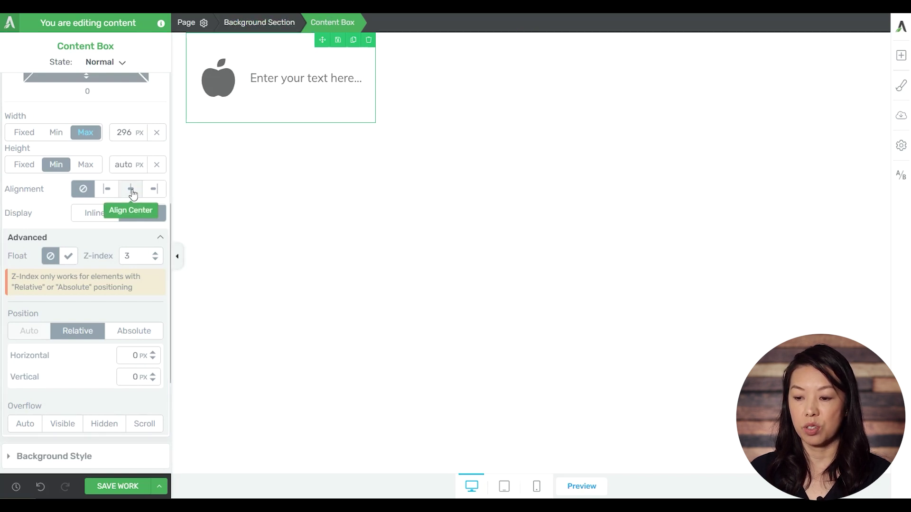
left_click(131, 189)
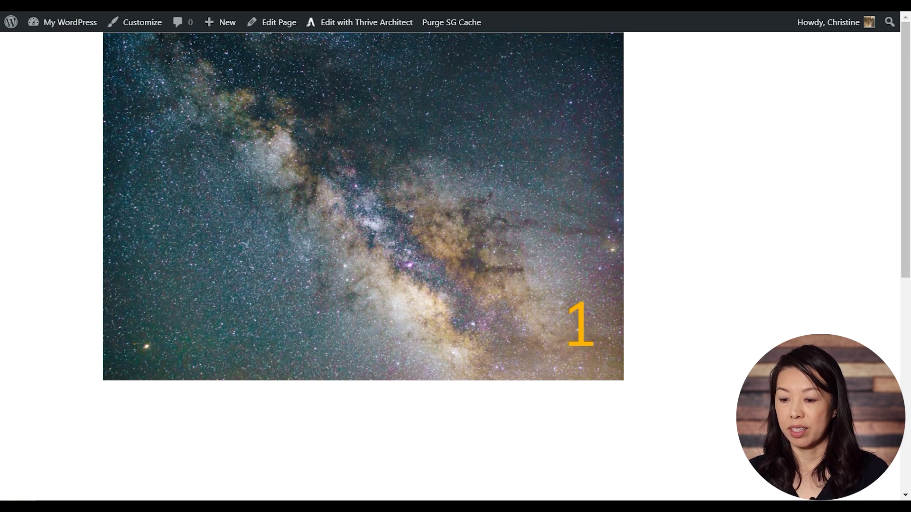
Narrow the browser window to check the number 1 stays on the starry image
left_click_drag(909, 110, 620, 109)
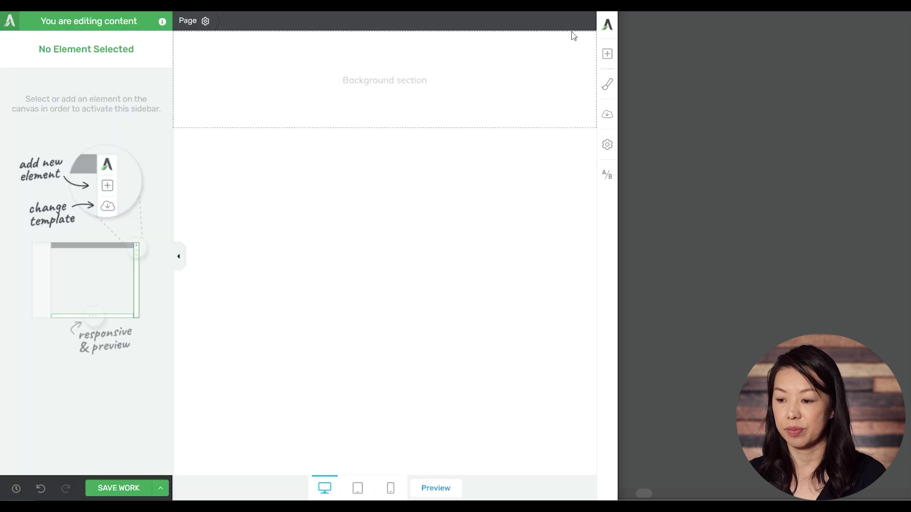
Widen the window and drag a Content Box, found by searching 'conte', into the section
left_click_drag(621, 55, 908, 76)
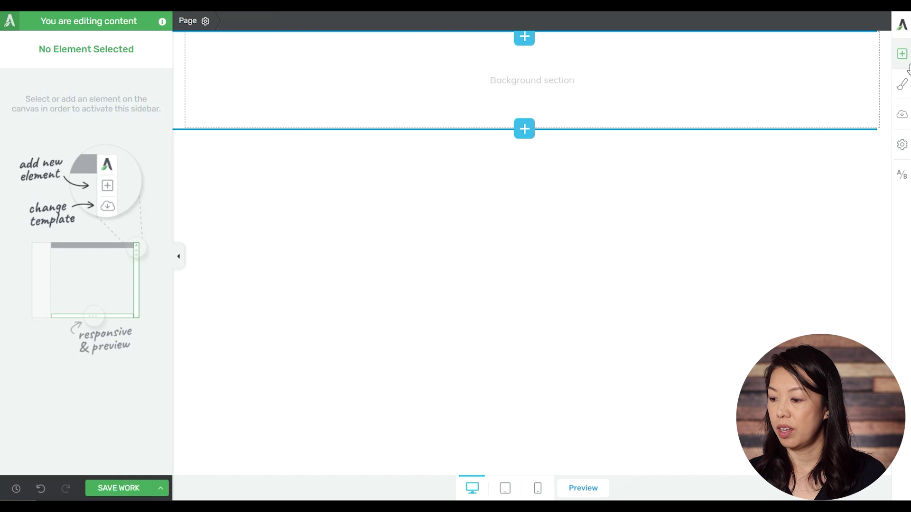
left_click(905, 56)
left_click(789, 43)
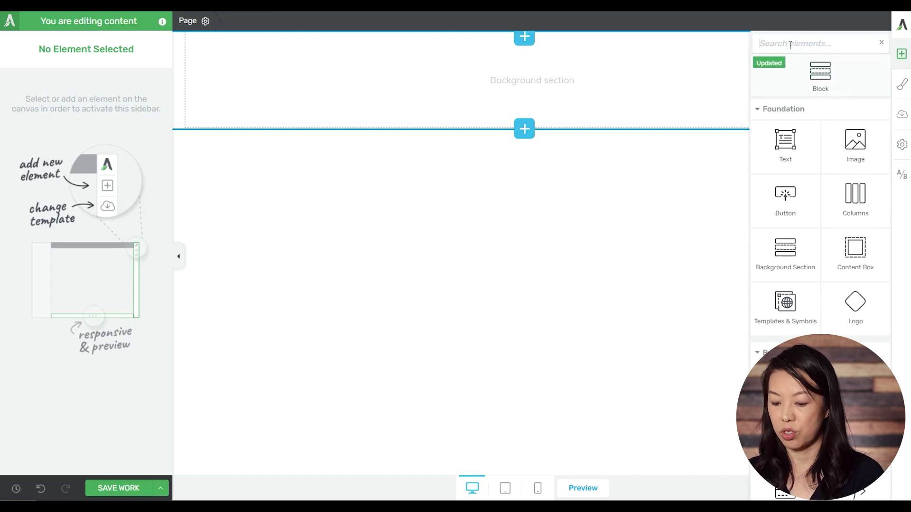
type("conte")
mouse_move(799, 211)
left_click_drag(799, 211, 559, 93)
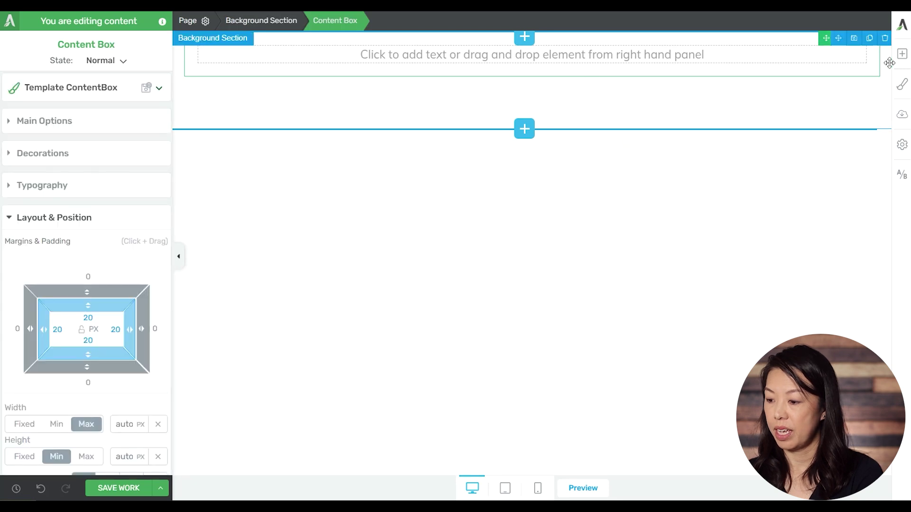
Add an Image inside the content box using the milky-way photo from the Media Library
left_click(902, 54)
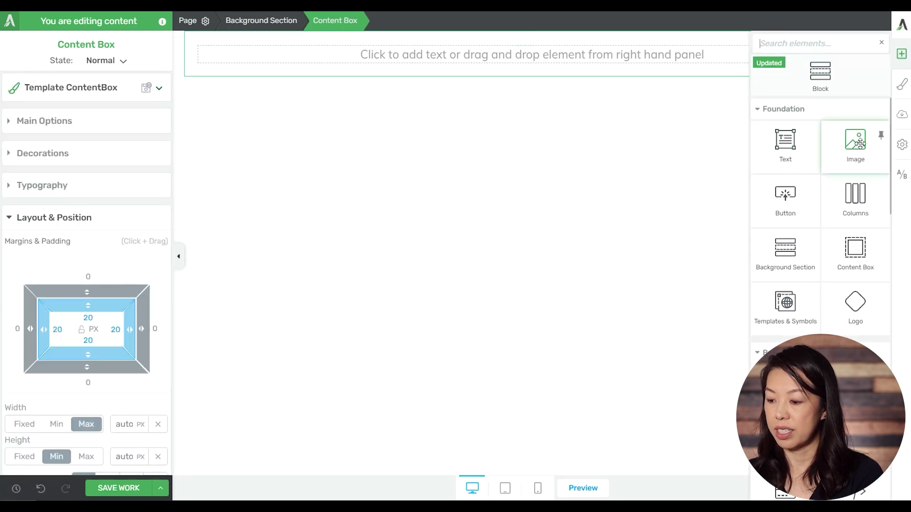
left_click_drag(868, 138, 554, 74)
left_click(555, 78)
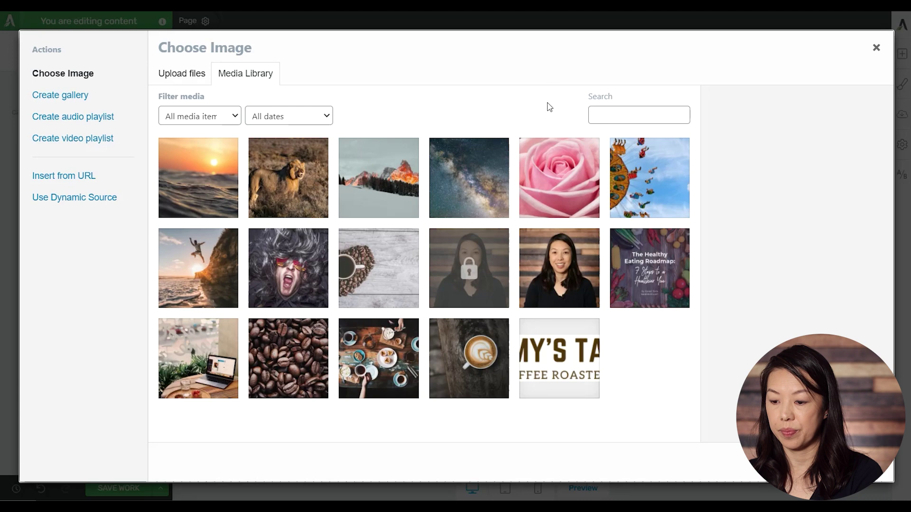
left_click(460, 193)
left_click(859, 463)
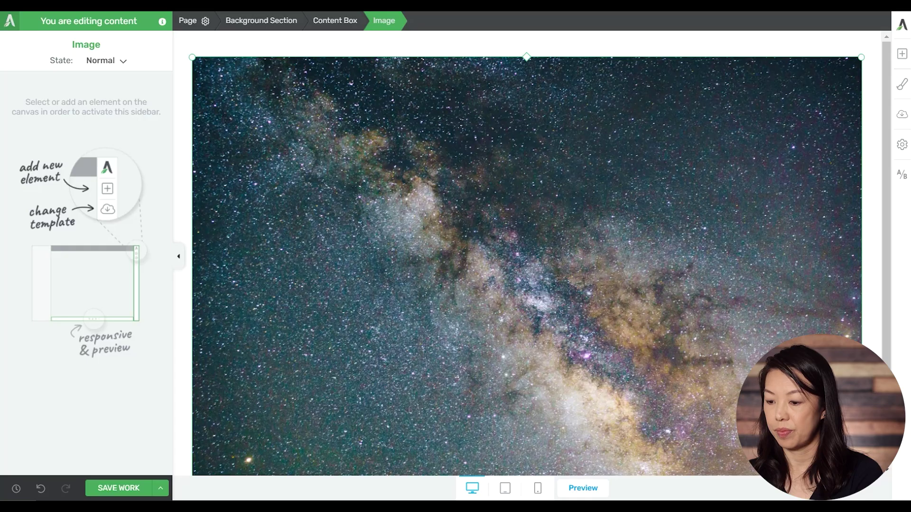
Add a text element below the milky-way photo
scroll(772, 191, "down", 2)
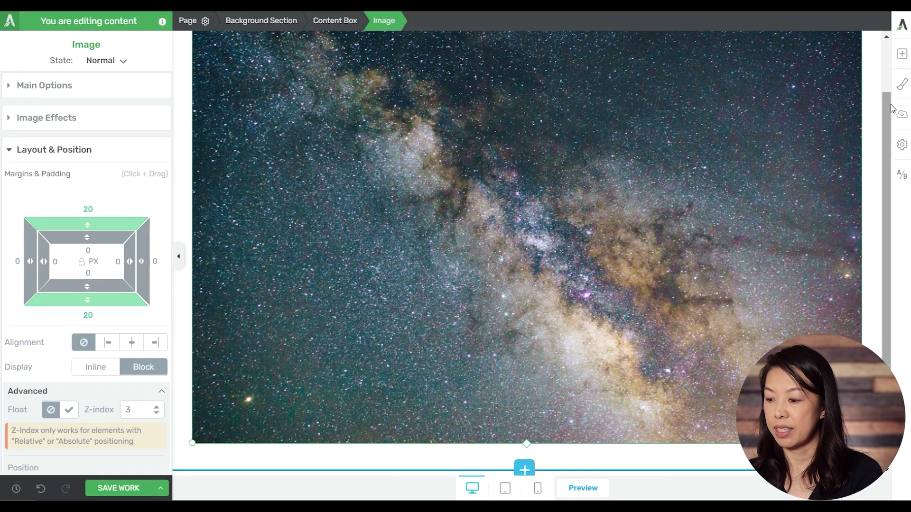
left_click(903, 68)
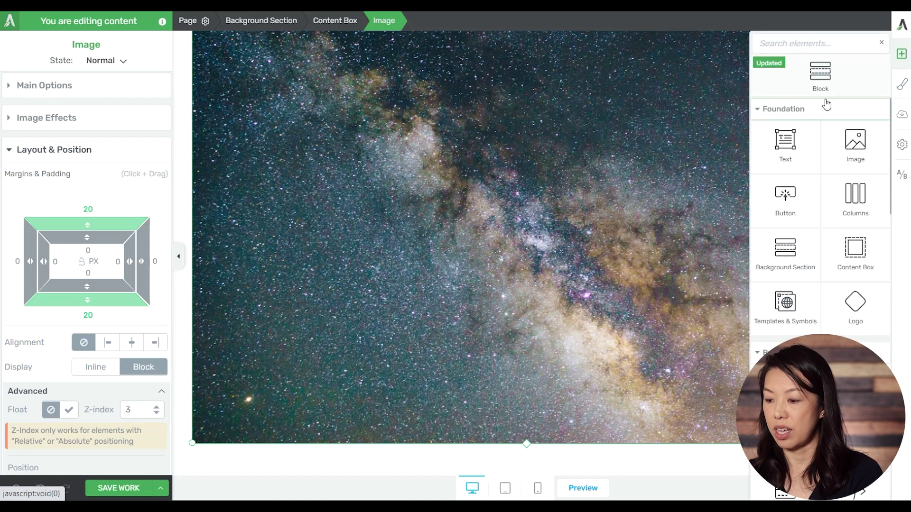
left_click_drag(801, 137, 533, 433)
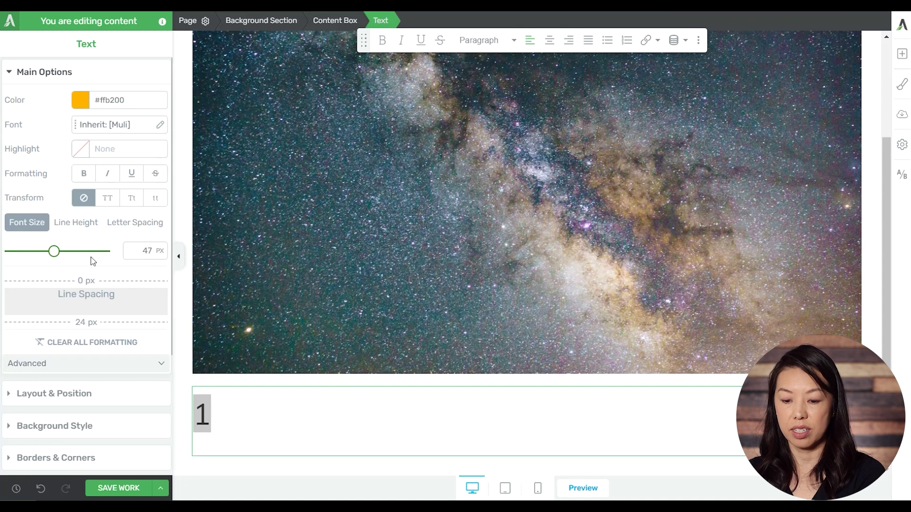
Set the number 1 to Absolute position with the bottom-right preset, 0 px Bottom and Right
scroll(70, 349, "down", 1)
left_click(69, 334)
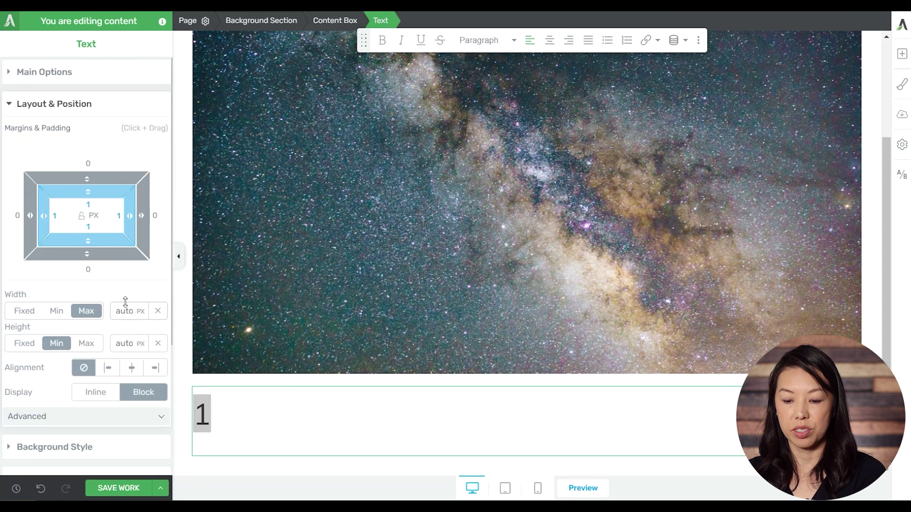
scroll(125, 303, "down", 2)
left_click(121, 297)
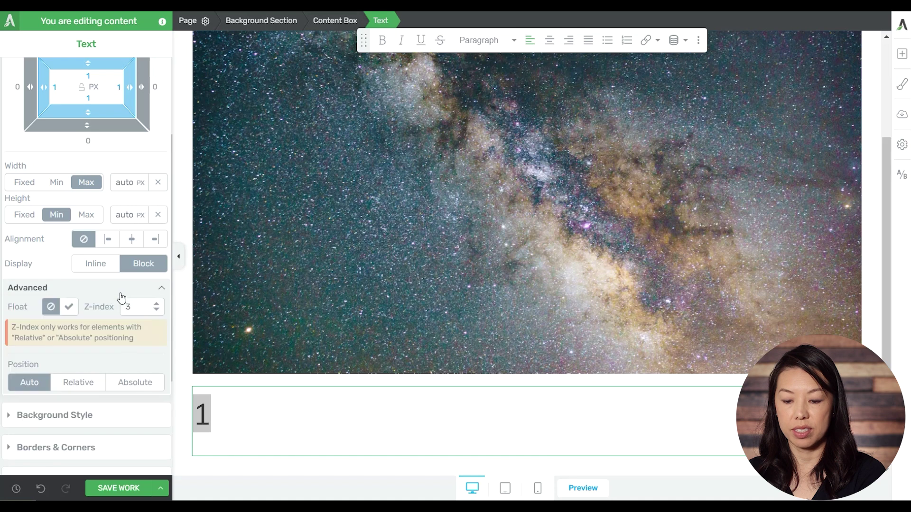
scroll(122, 304, "down", 1)
left_click(123, 326)
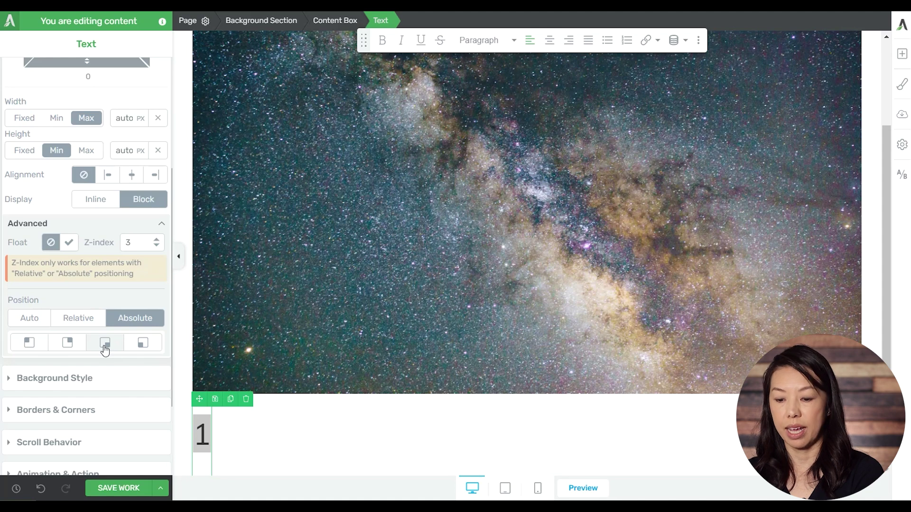
left_click(105, 343)
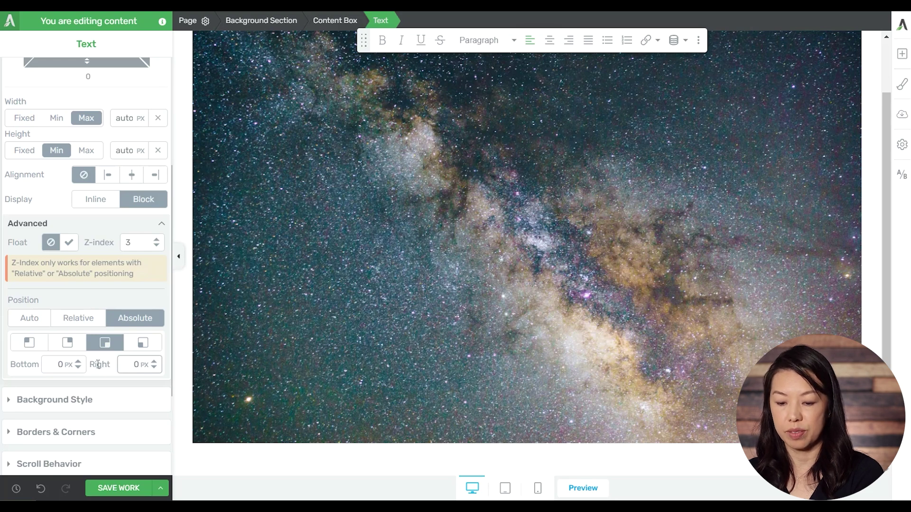
left_click(520, 412)
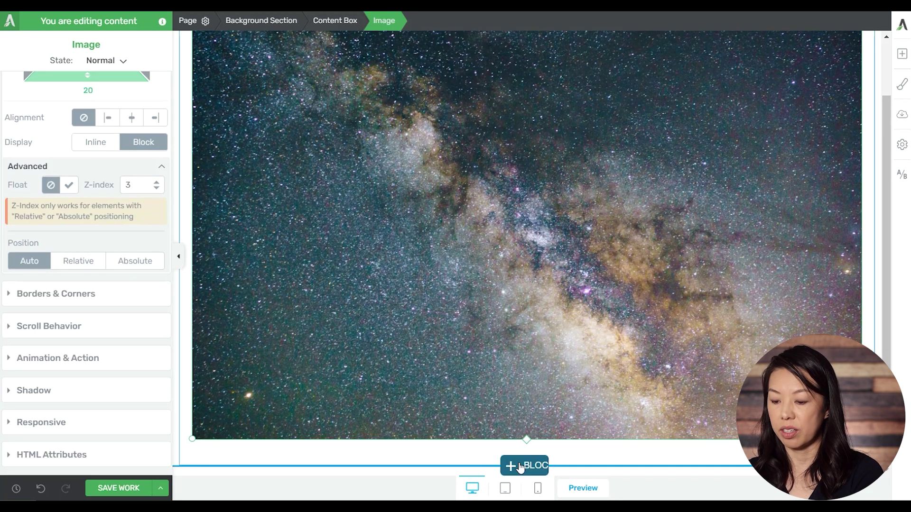
Preview the page at tablet width, then at mobile width
left_click(504, 488)
left_click(541, 490)
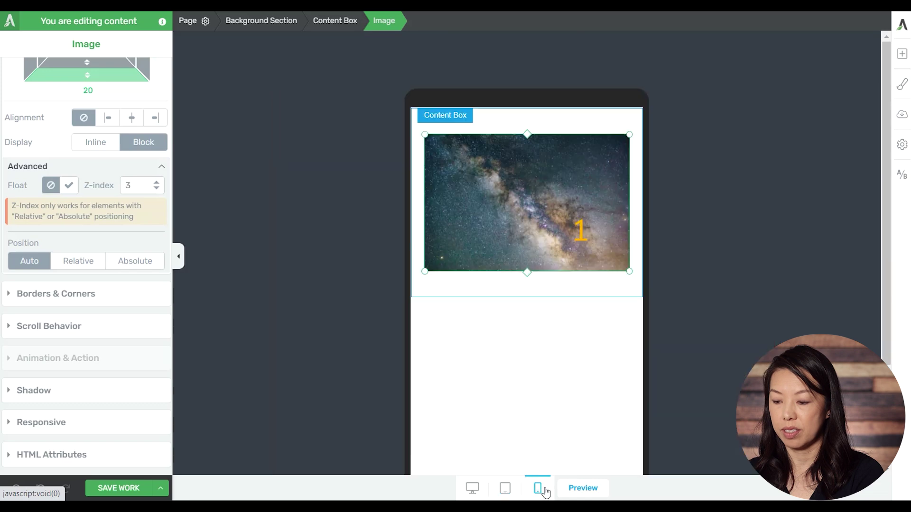